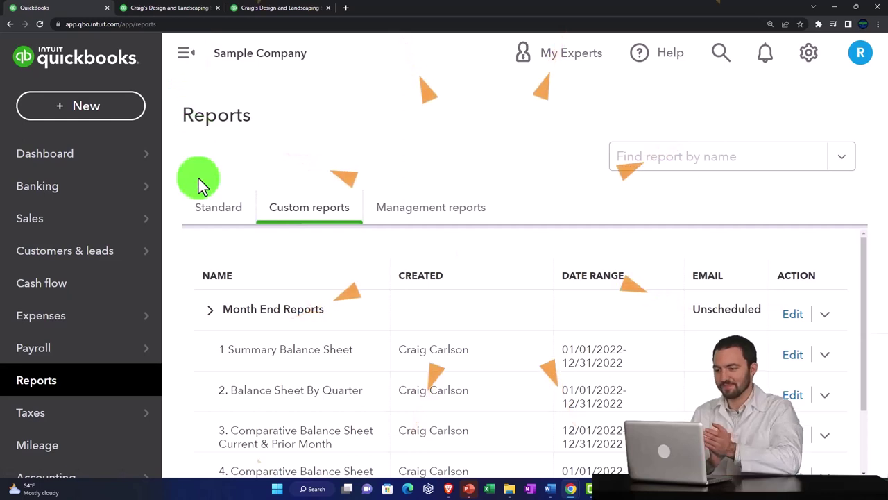
- Collapse and re-expand the Month End Reports group to review the custom reports it contains
scroll(202, 285, down, 1)
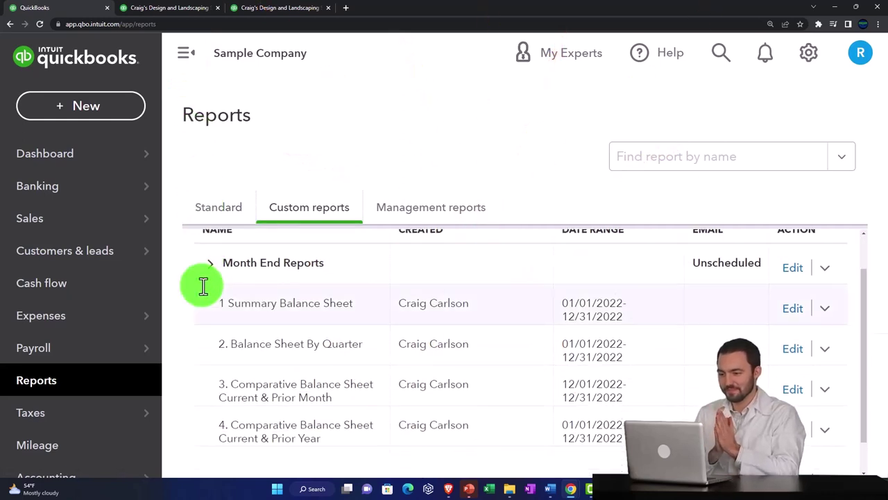
click(211, 270)
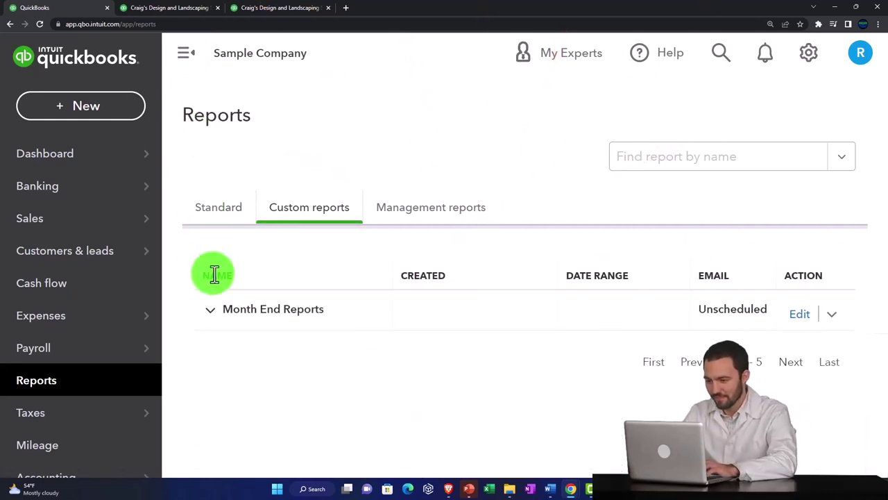
click(212, 313)
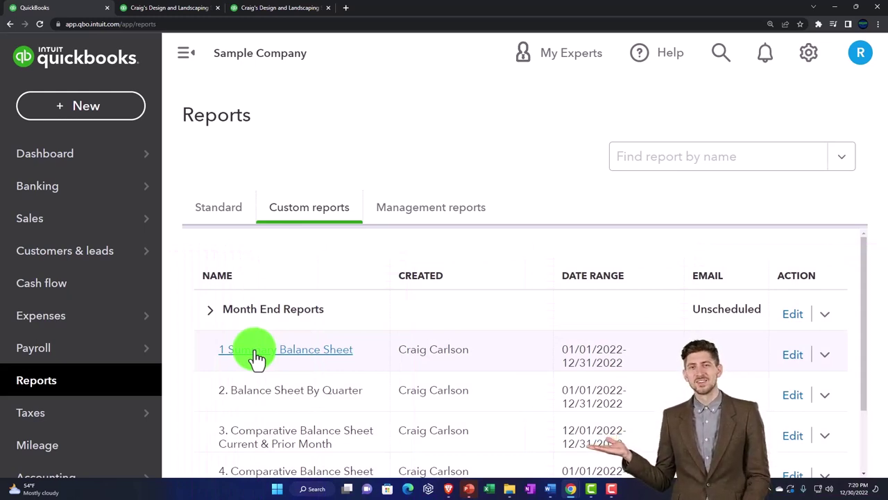
- View the 1 Summary Balance Sheet custom report, then return to the custom reports list
click(257, 350)
scroll(254, 356, down, 3)
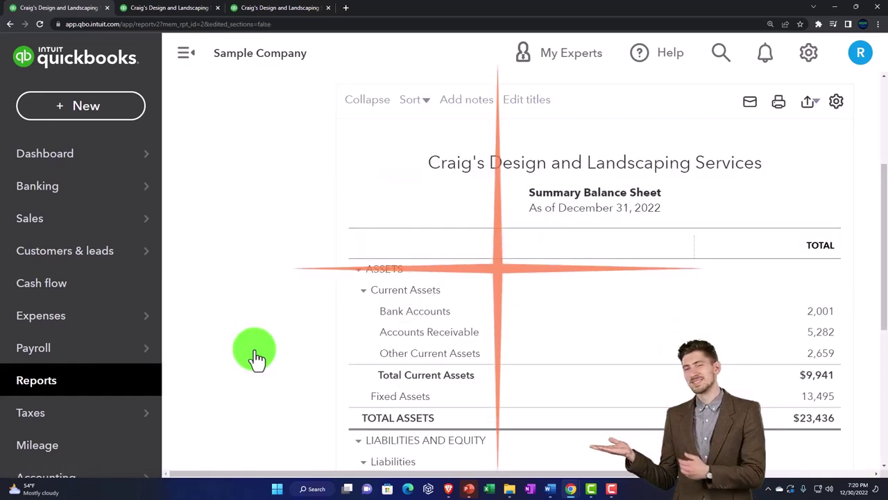
click(11, 25)
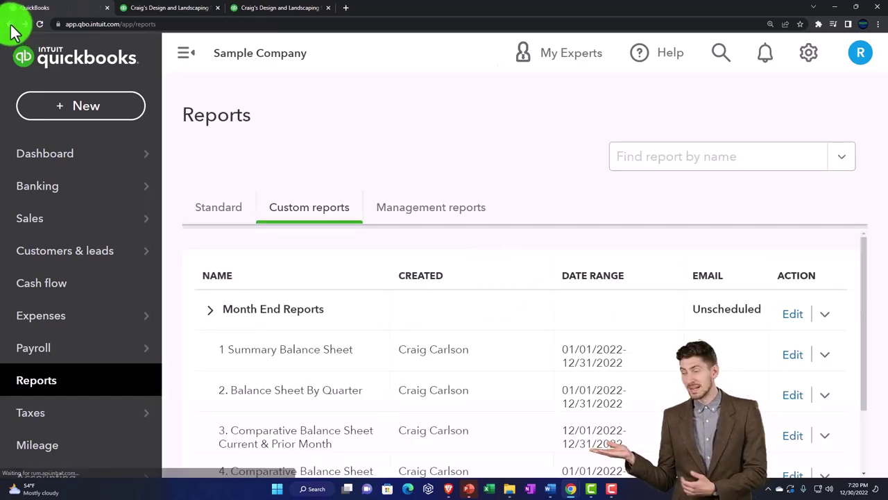
right_click(270, 358)
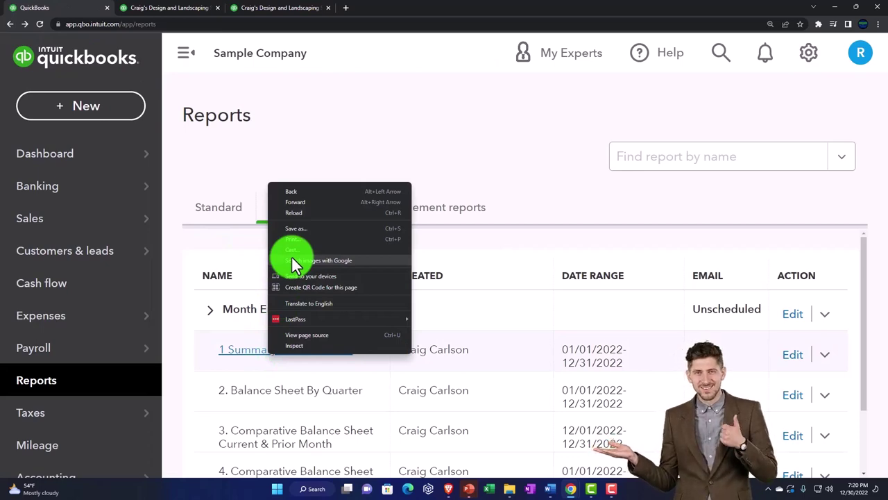
click(203, 357)
right_click(243, 353)
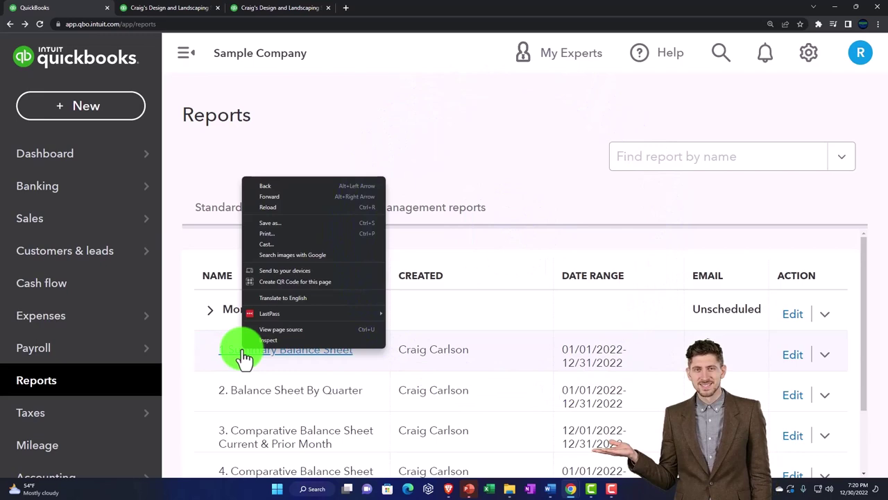
right_click(241, 348)
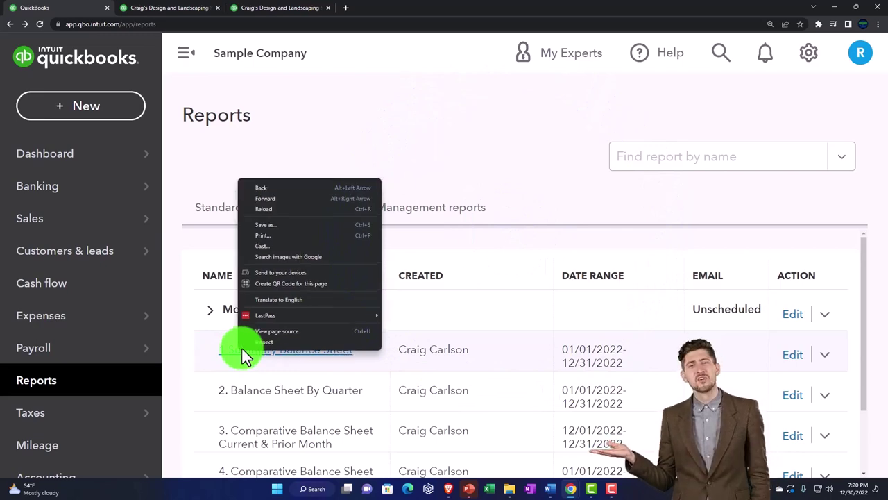
click(197, 361)
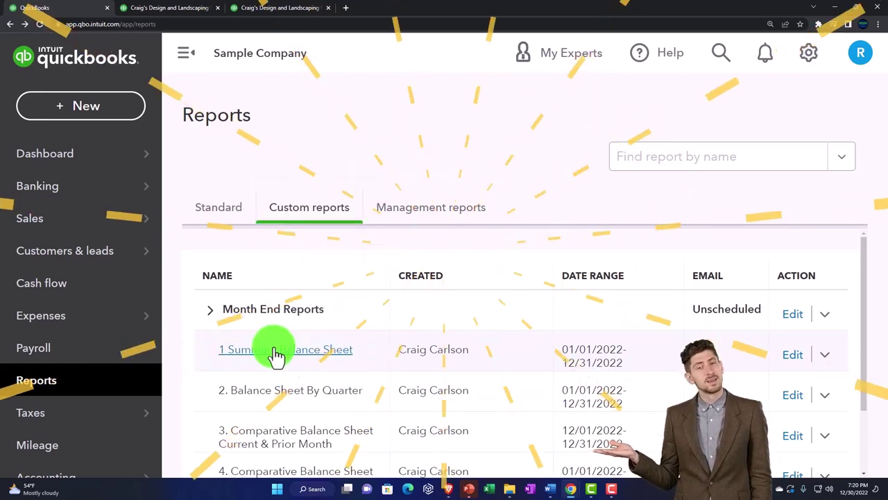
right_click(276, 355)
- Open the 1 Summary Balance Sheet report from the Month End Reports group and collapse the navigation sidebar
click(258, 352)
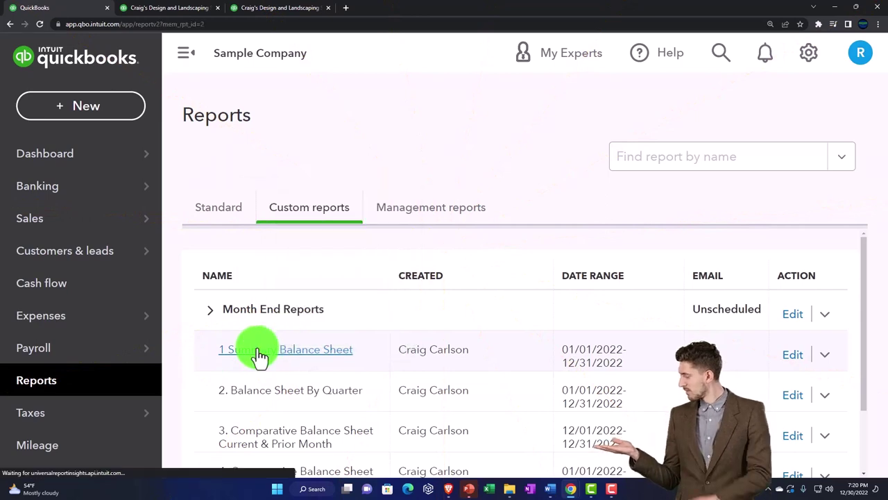
click(259, 355)
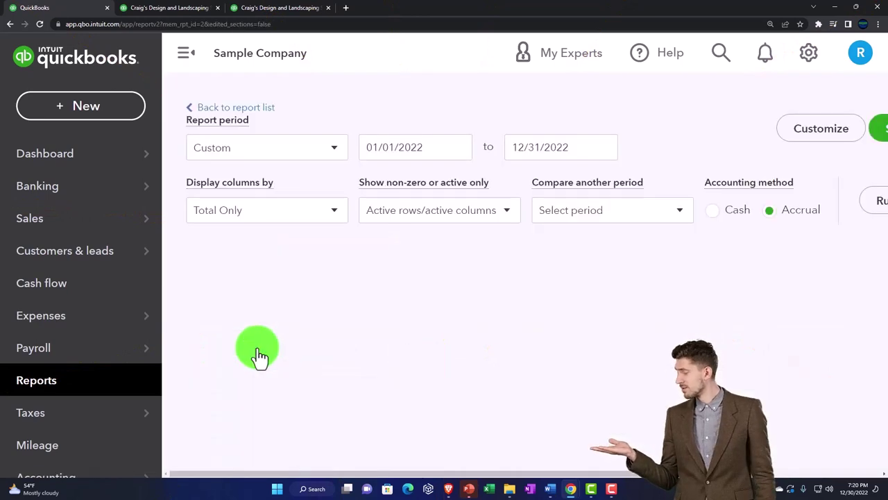
click(183, 54)
scroll(208, 244, up, 3)
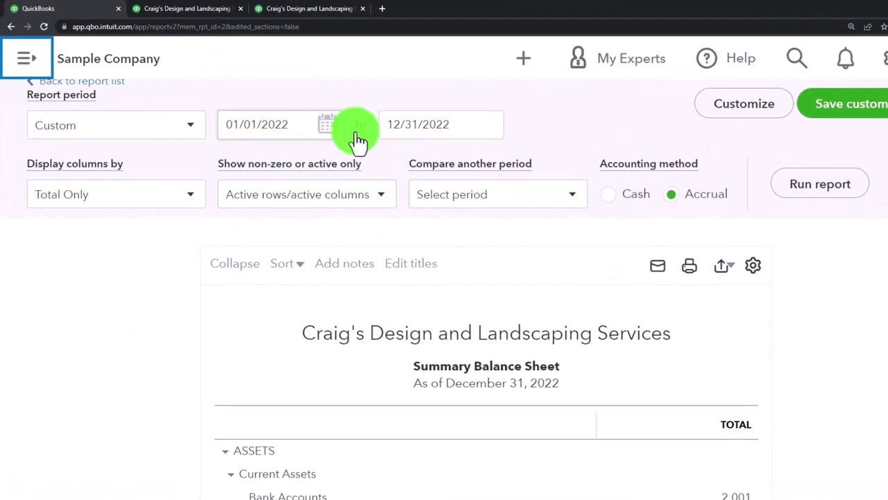
click(365, 122)
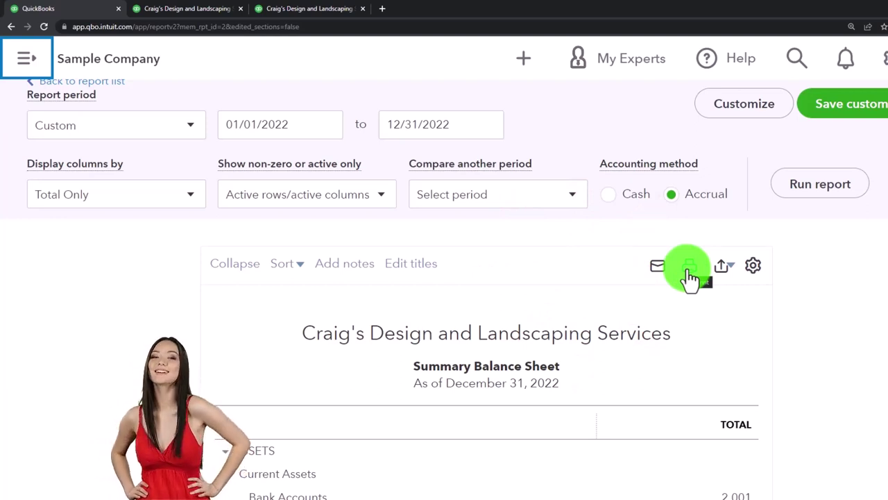
- Start exporting the Summary Balance Sheet to PDF and look through its print preview
click(727, 268)
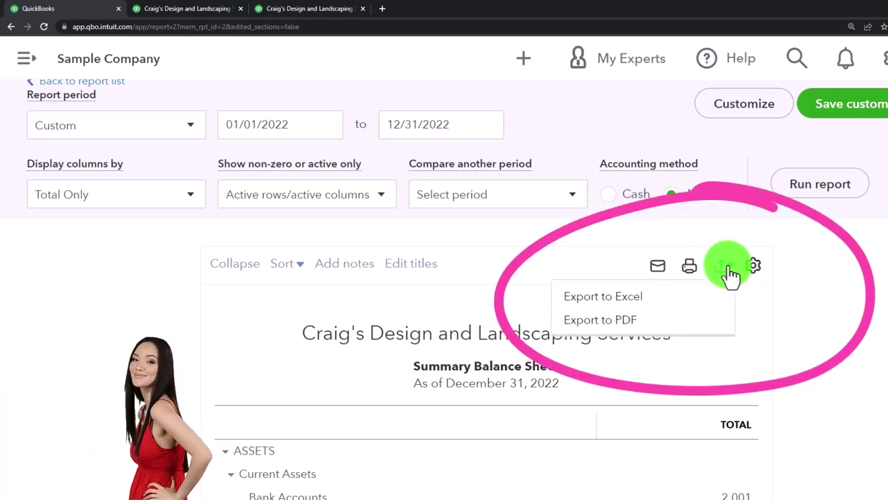
click(641, 332)
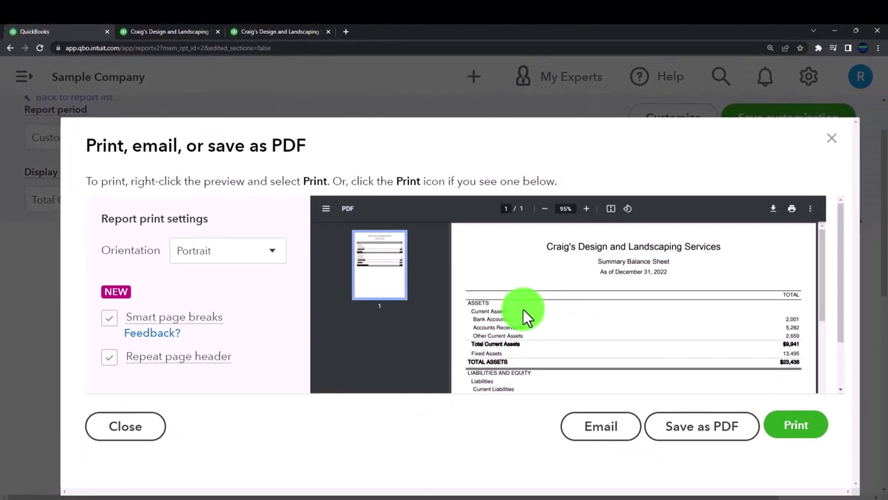
scroll(535, 311, down, 5)
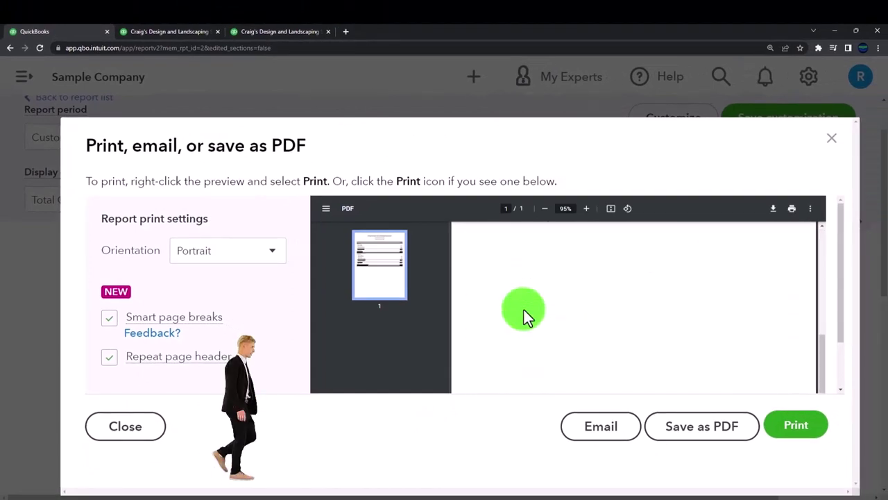
scroll(514, 326, up, 5)
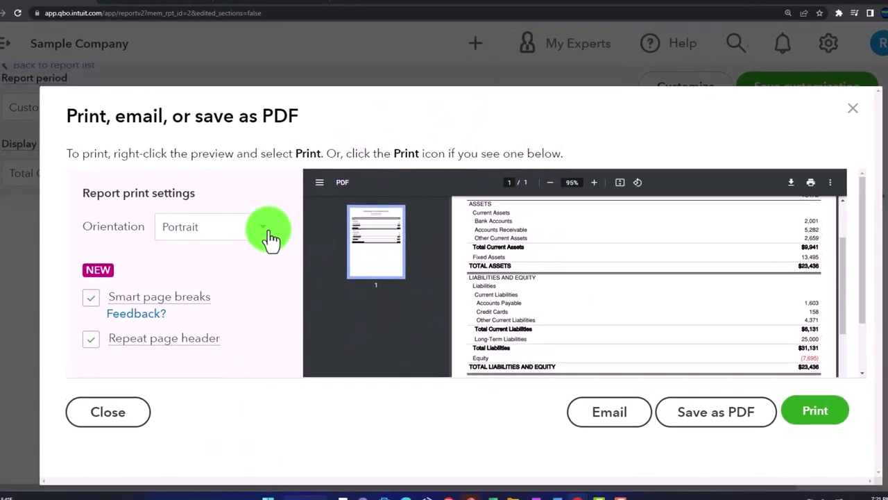
- Use Portrait orientation with smart page breaks and a repeated page header, and save the Summary Balance Sheet as a PDF
click(274, 252)
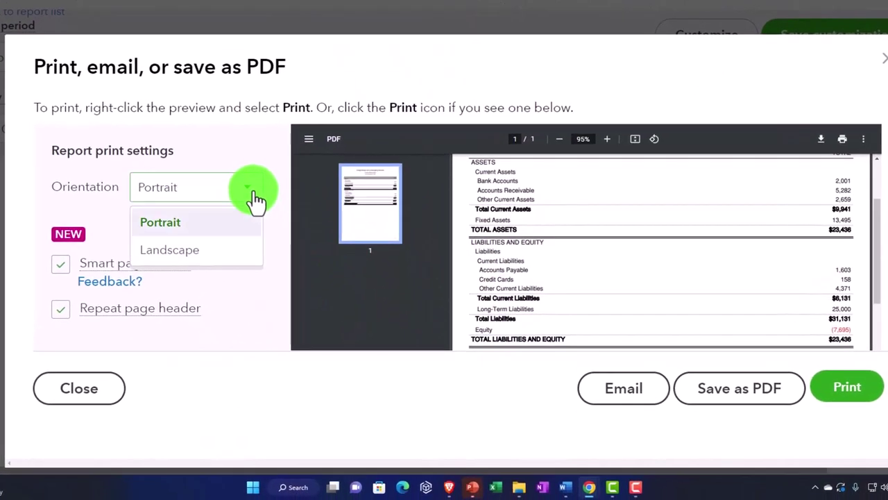
click(248, 222)
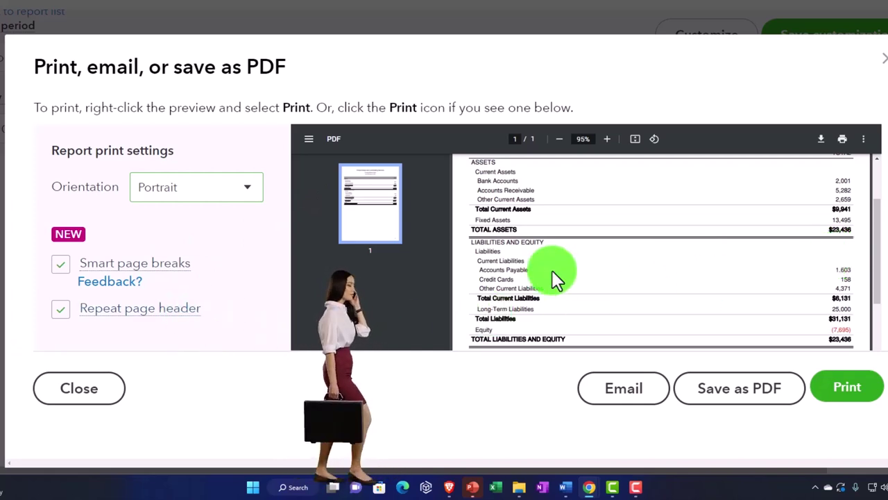
scroll(552, 270, up, 3)
scroll(620, 253, down, 10)
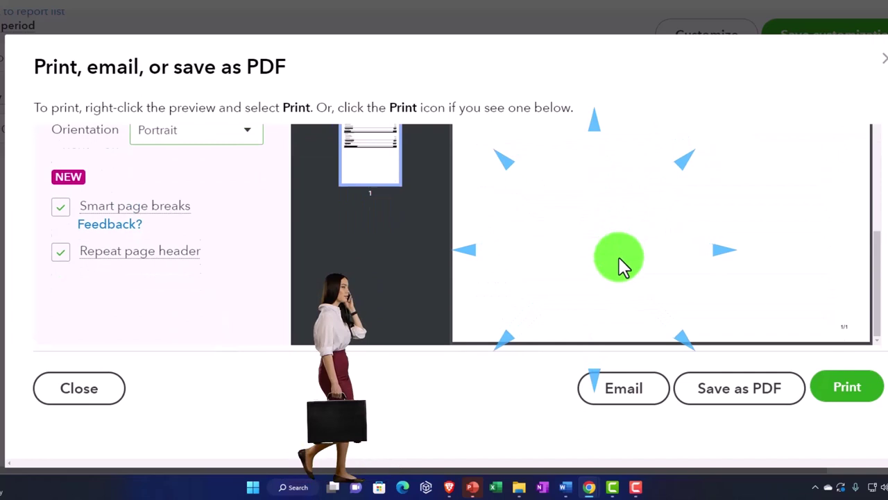
scroll(616, 275, up, 5)
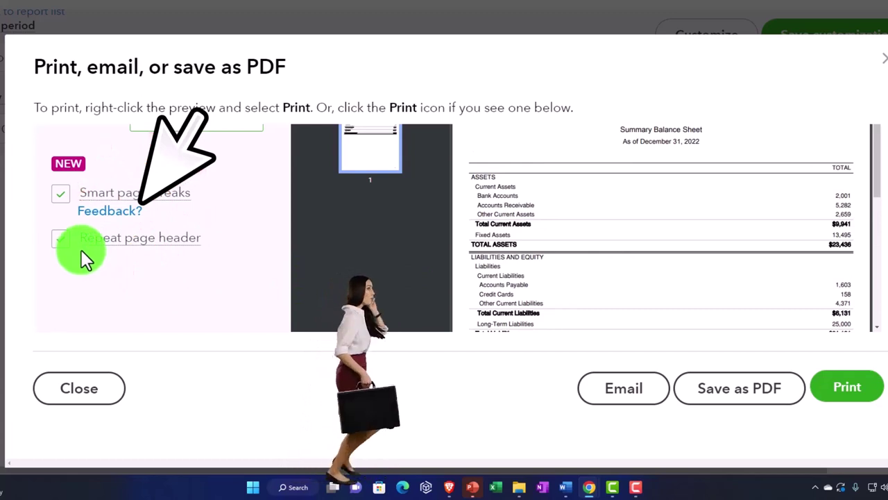
scroll(81, 250, up, 2)
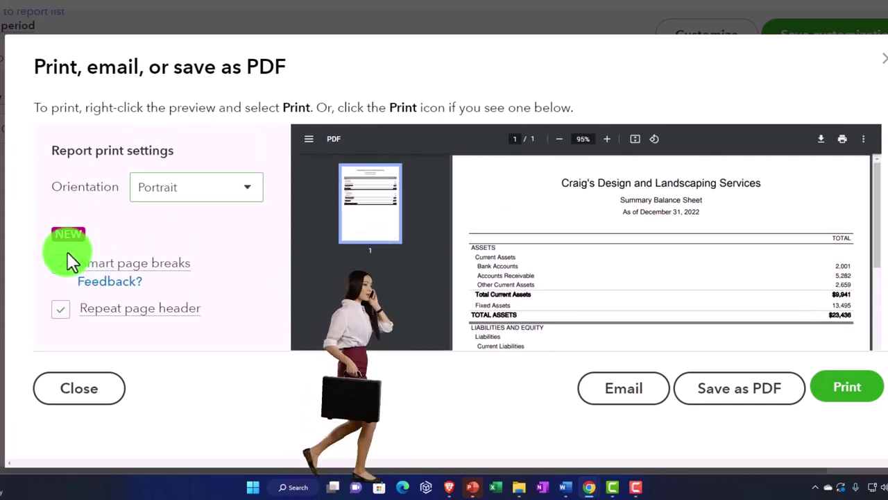
click(64, 305)
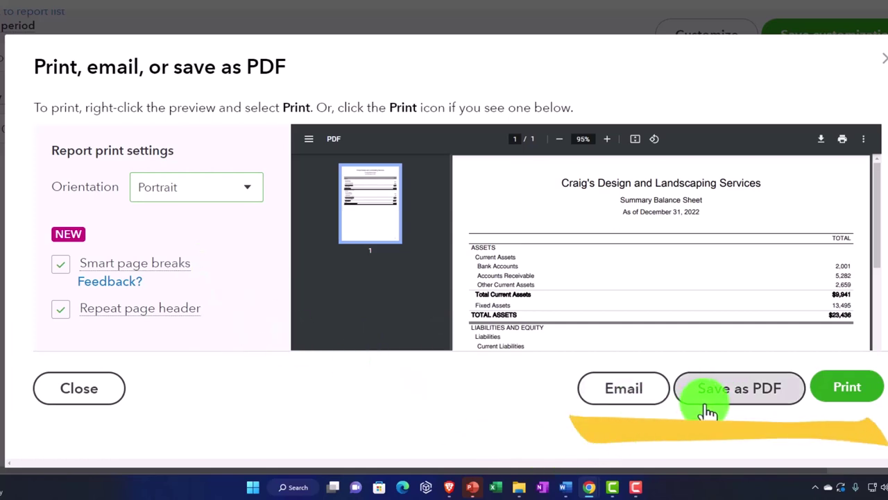
click(777, 405)
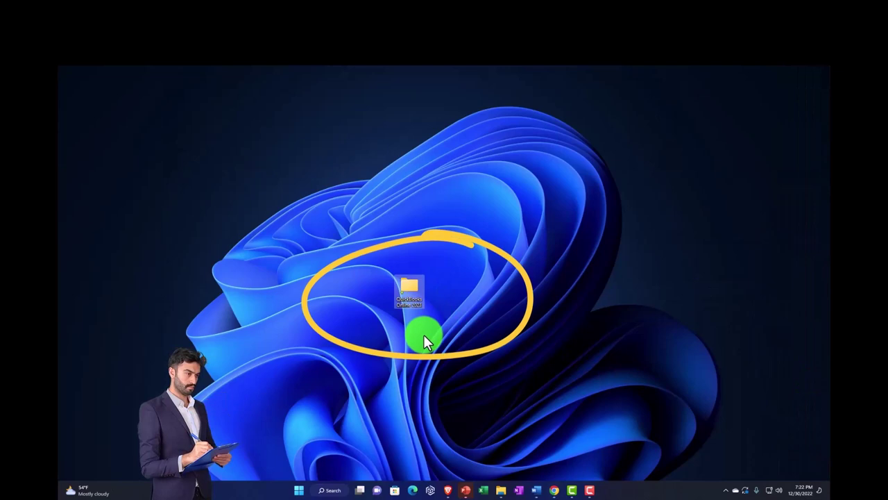
- In File Explorer, open QuickBooks Online 2023 > Test Drive, enlarge its icons, and open the Reports folder
double_click(414, 289)
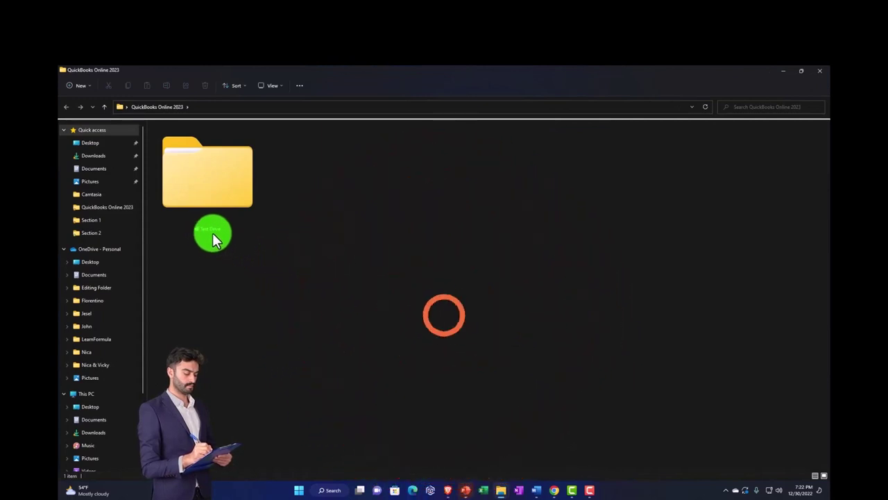
double_click(212, 197)
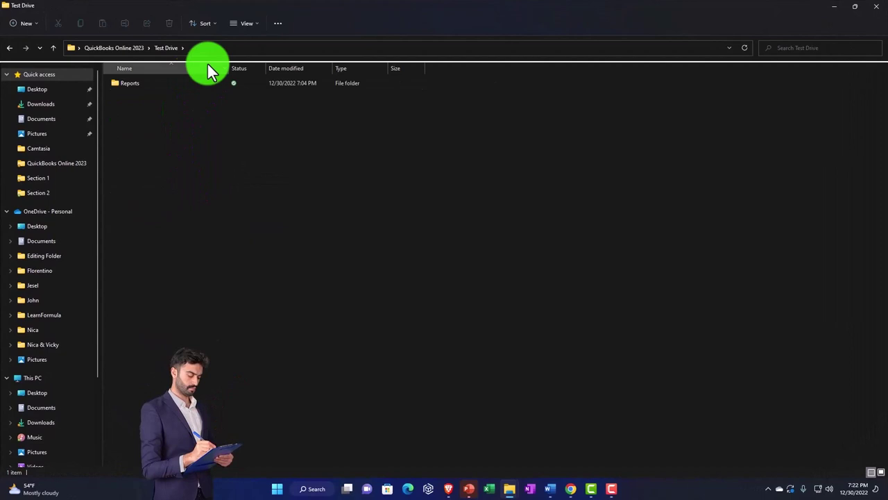
click(241, 24)
click(241, 41)
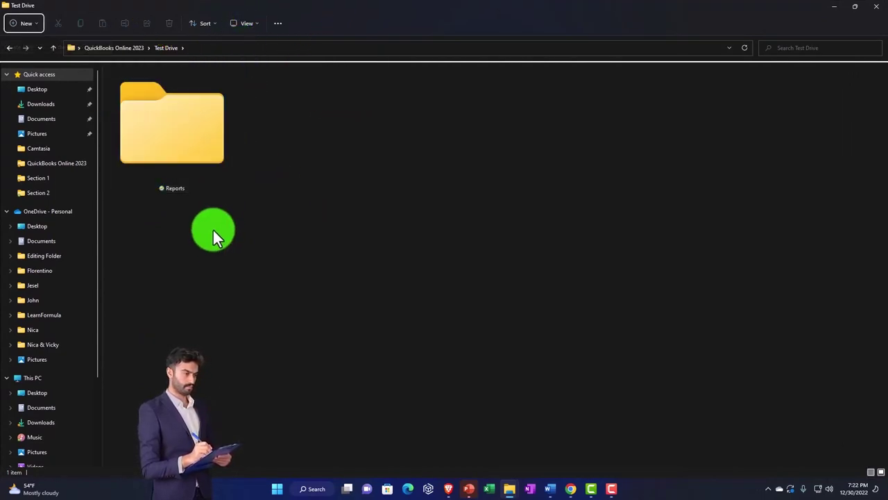
double_click(208, 161)
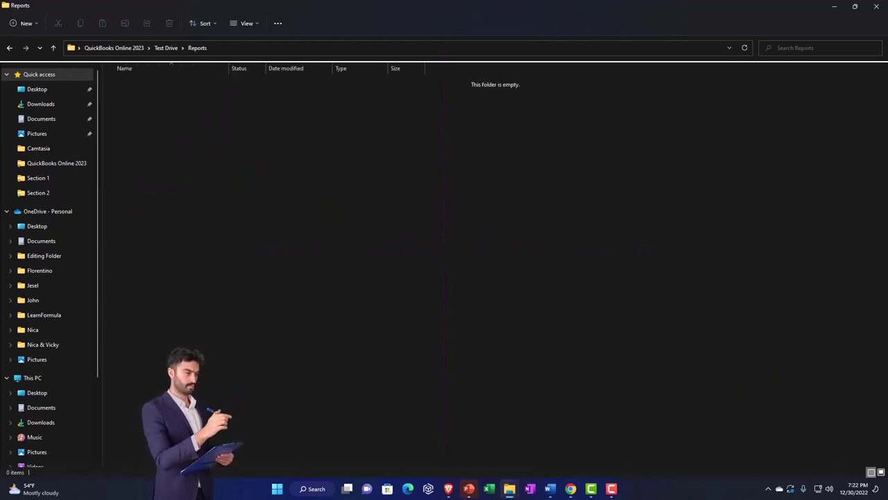
- Place the SummaryBalanceSheet PDF in the empty Reports folder and display the folder contents as large icons
drag(108, 138, 193, 113)
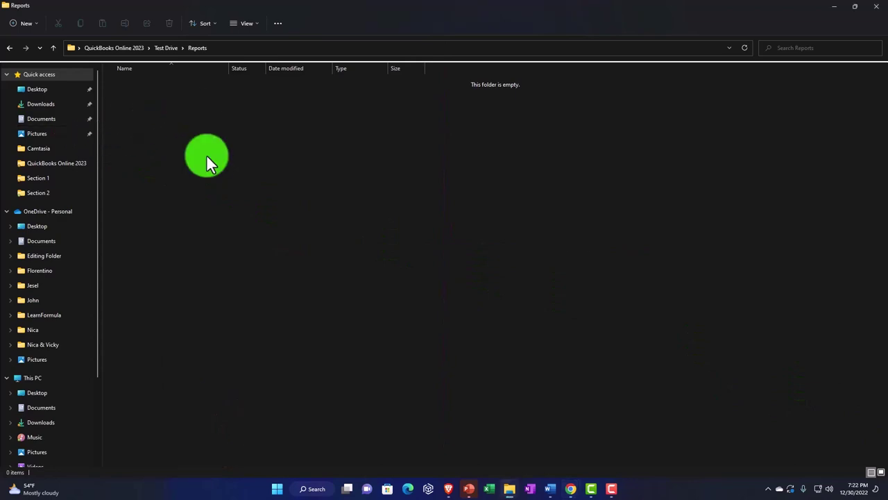
click(246, 23)
click(249, 39)
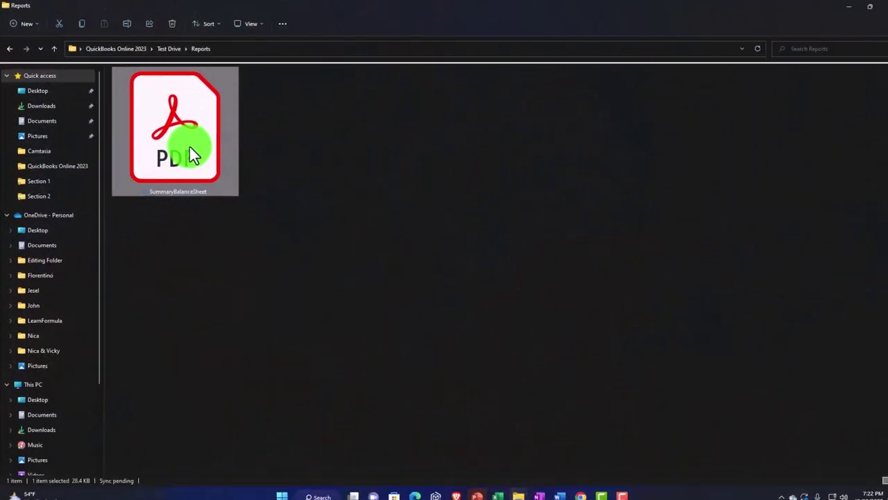
- Rename the SummaryBalanceSheet PDF by adding the number 1 in front of its name
right_click(188, 145)
click(313, 202)
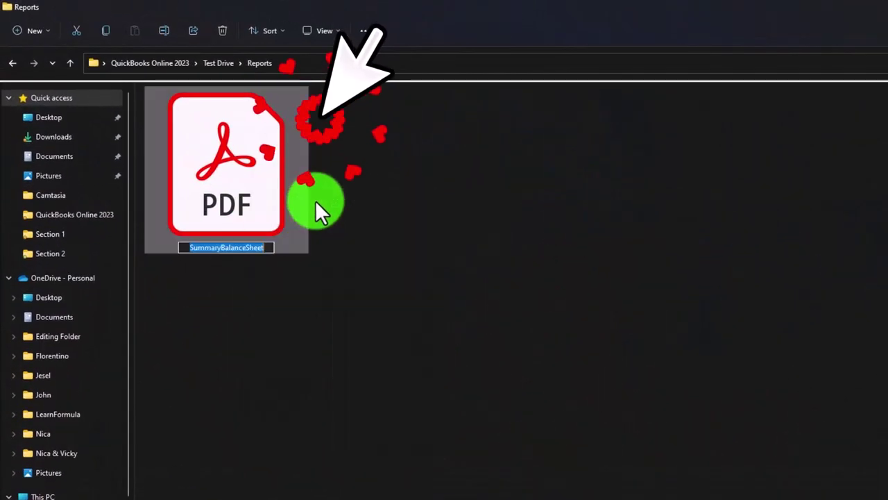
text(1)
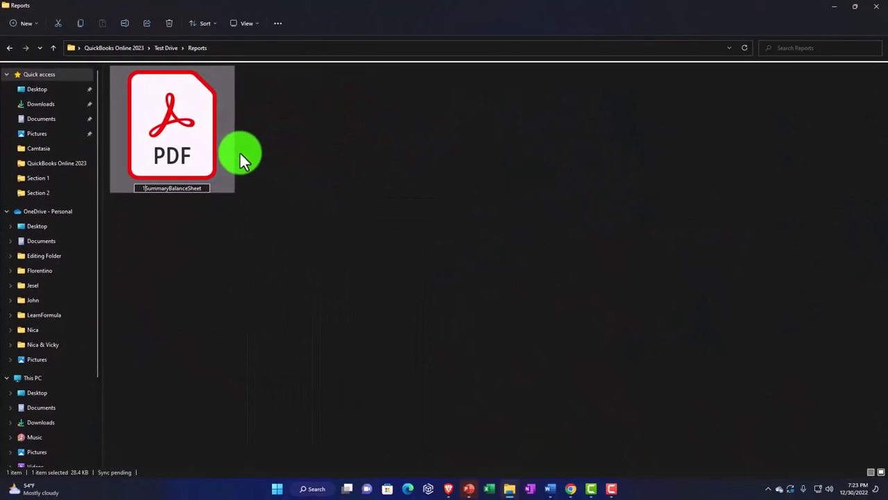
click(225, 250)
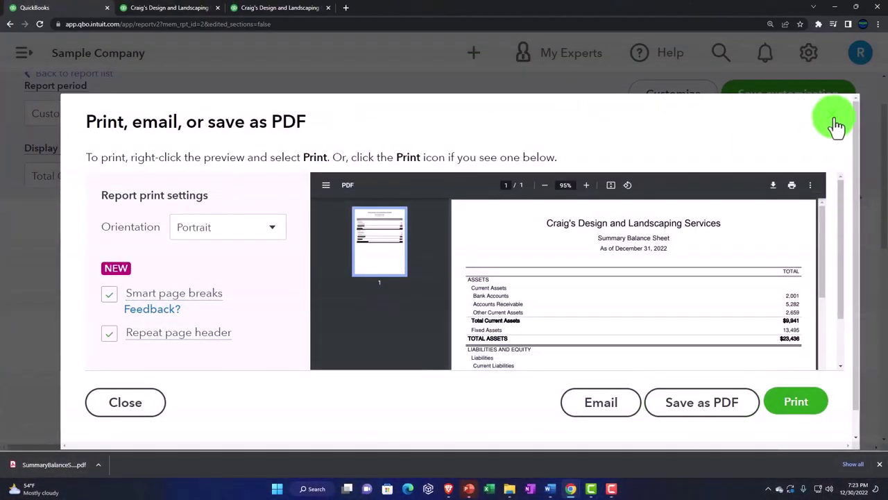
- Back in QuickBooks, close the PDF print preview and return to the custom reports list
click(832, 117)
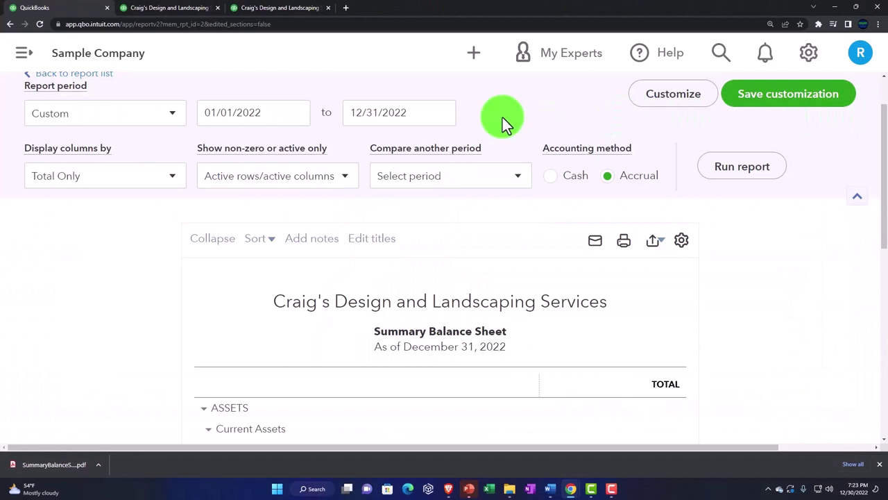
click(10, 25)
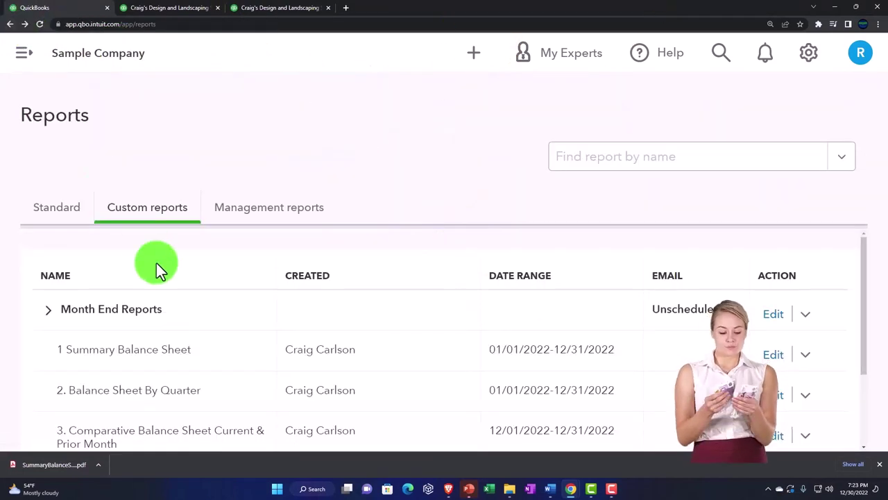
- Open the custom report 2. Balance Sheet By Quarter and bring up its PDF export preview
scroll(156, 263, down, 2)
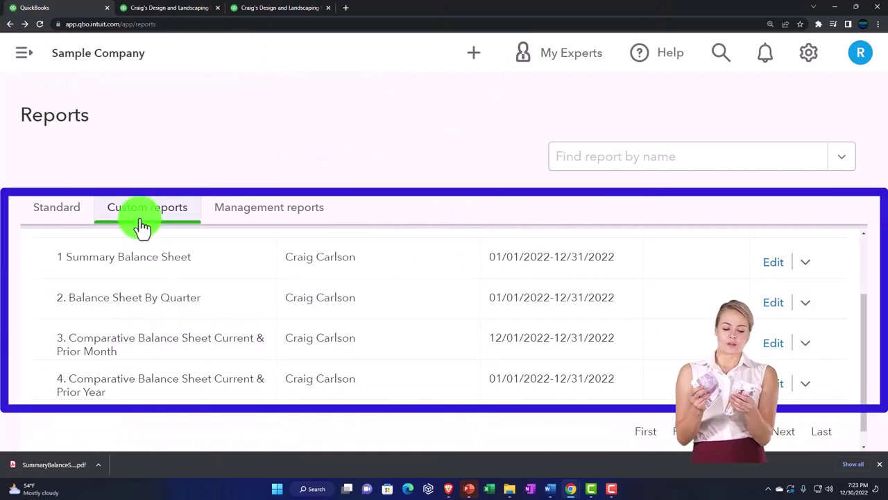
scroll(127, 283, up, 2)
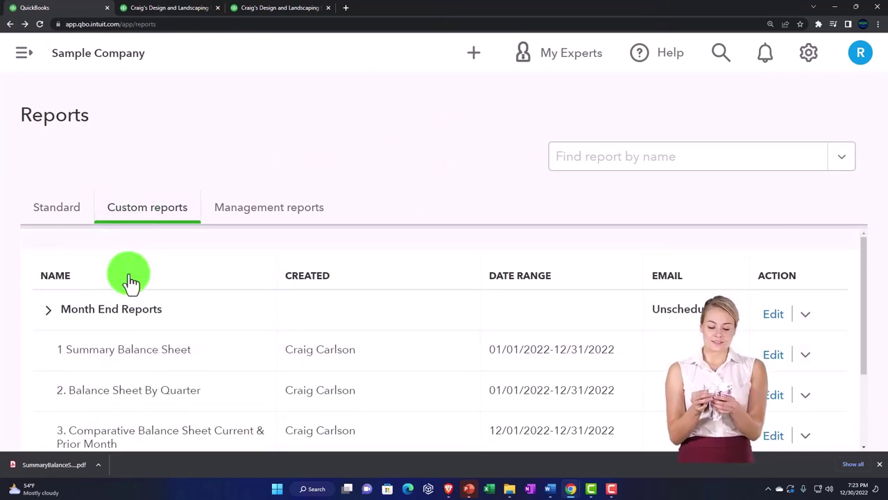
scroll(79, 352, down, 1)
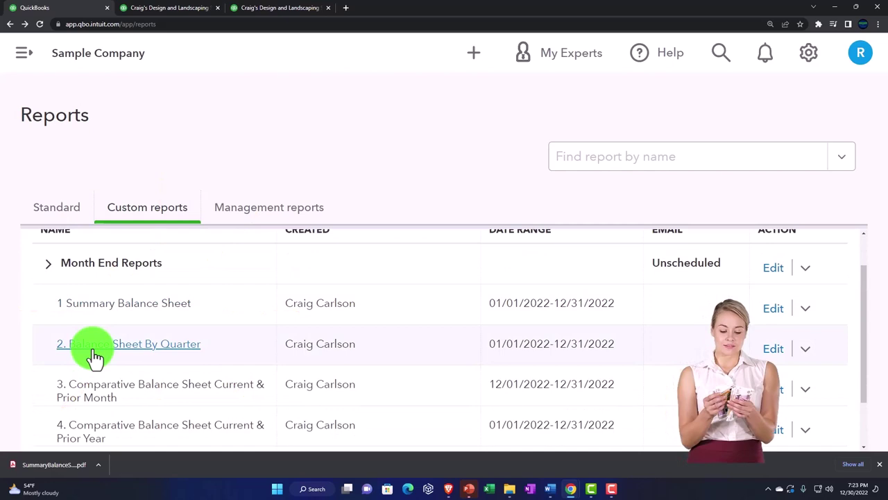
click(94, 349)
scroll(96, 356, down, 3)
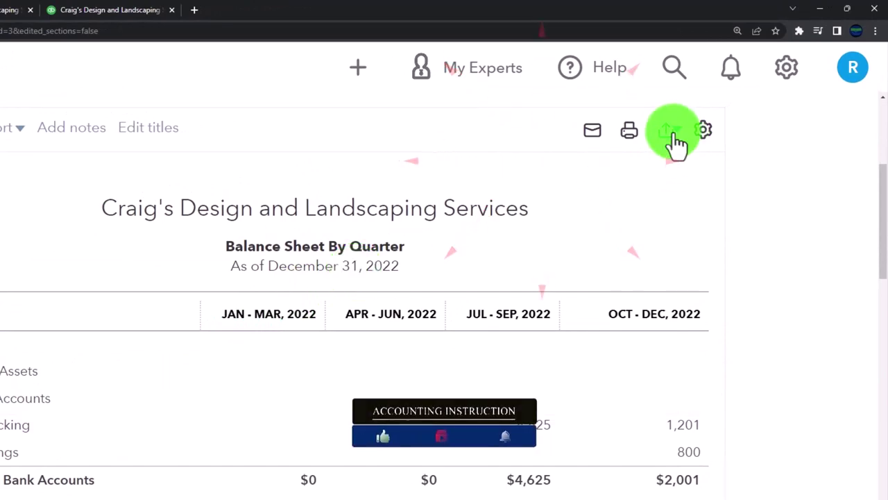
click(673, 141)
click(578, 197)
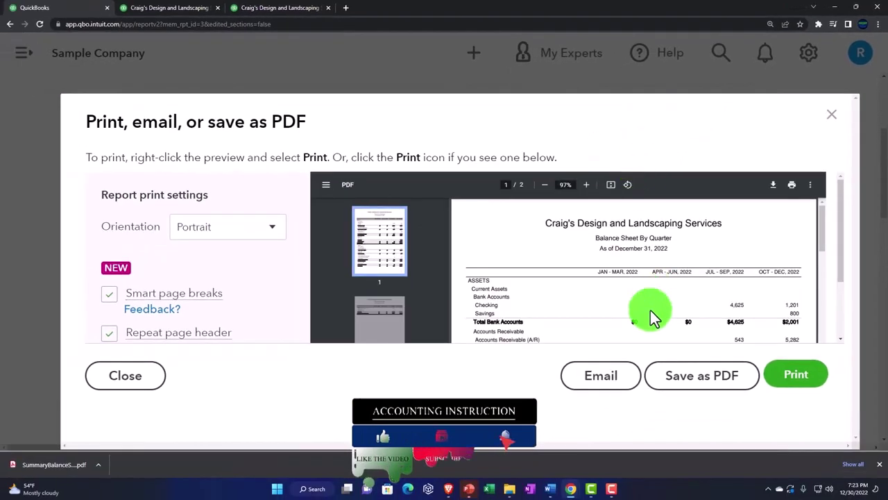
- Turn off the repeated page header, check the page break in the preview, and save the Balance Sheet By Quarter report as a PDF
scroll(718, 313, down, 5)
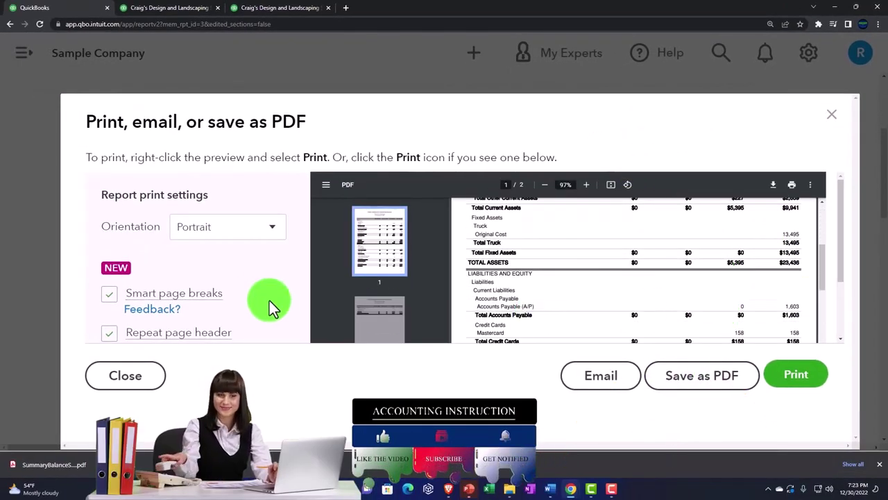
scroll(589, 285, down, 8)
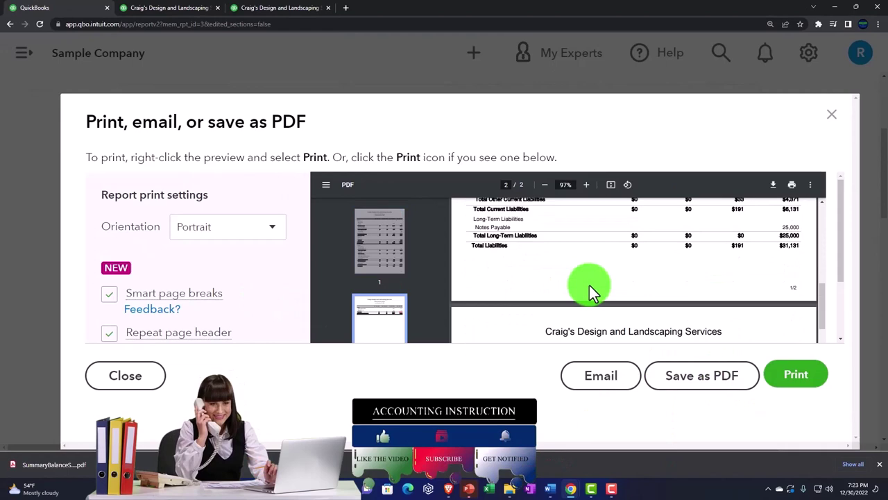
scroll(589, 284, down, 2)
scroll(589, 285, up, 1)
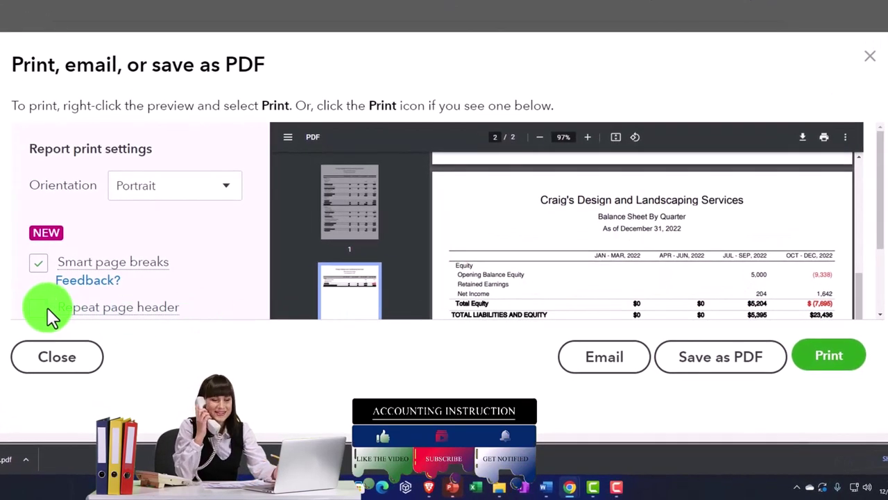
click(47, 307)
scroll(447, 237, down, 8)
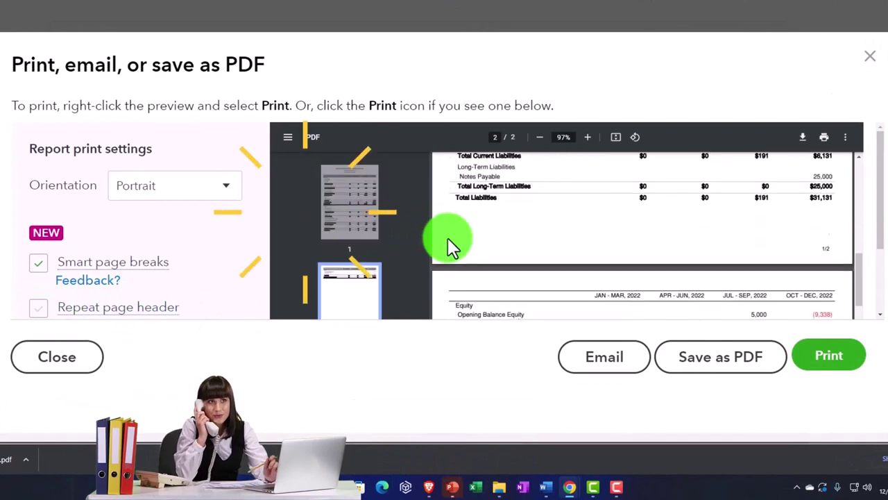
scroll(486, 233, down, 3)
scroll(553, 229, up, 2)
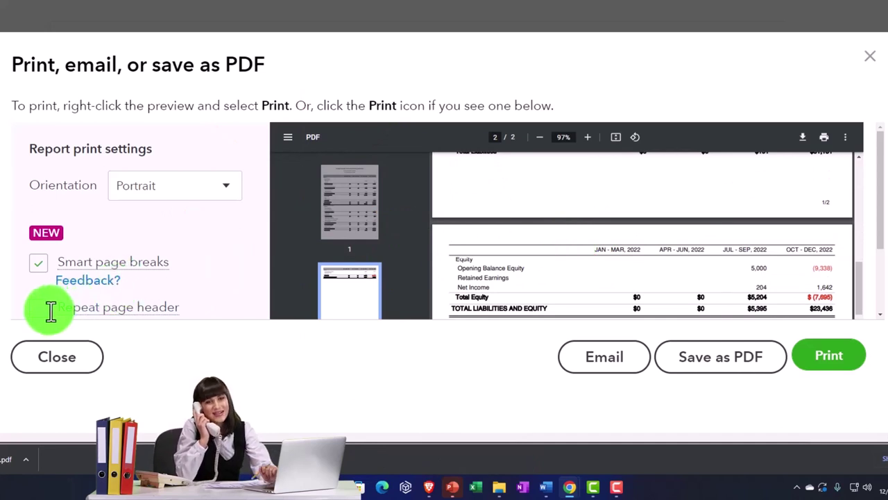
click(708, 373)
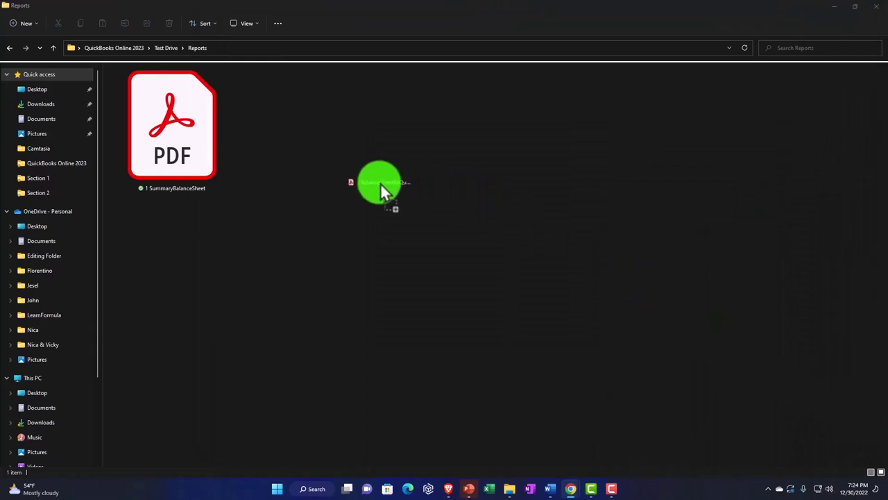
- In File Explorer, place the BalanceSheetByQuarter PDF in the Reports folder and add the number 2 in front of its name
drag(381, 182, 378, 184)
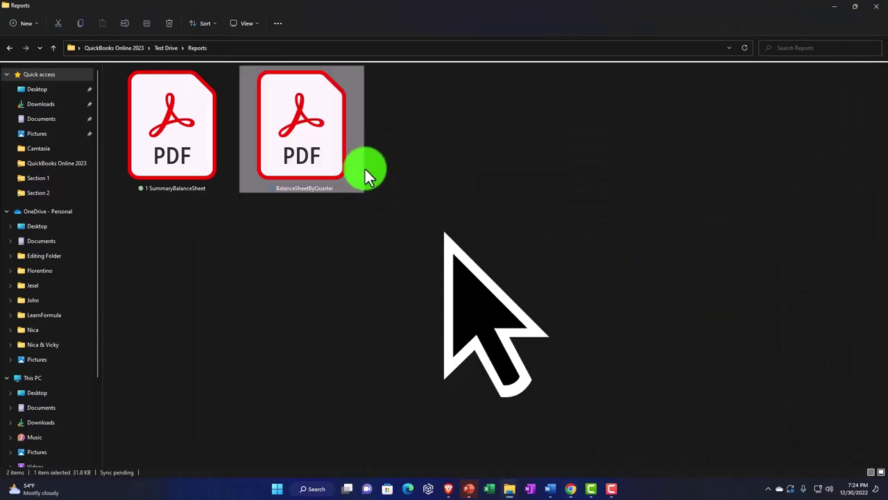
right_click(326, 140)
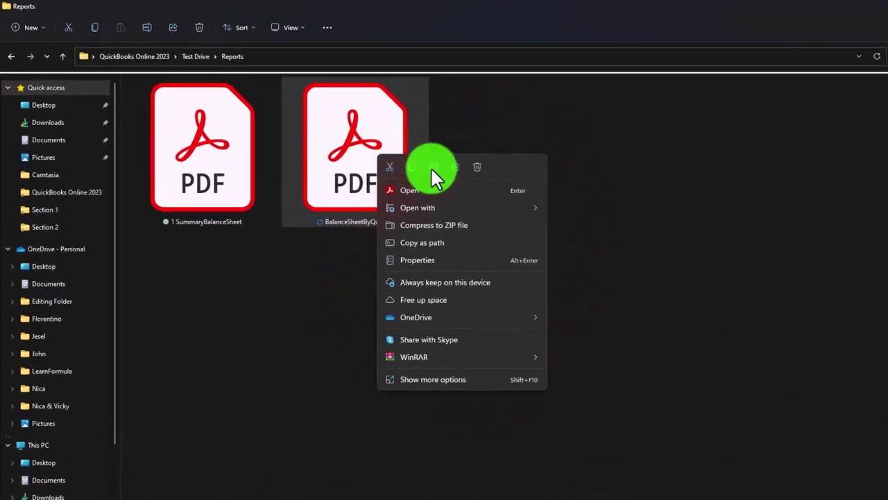
click(368, 142)
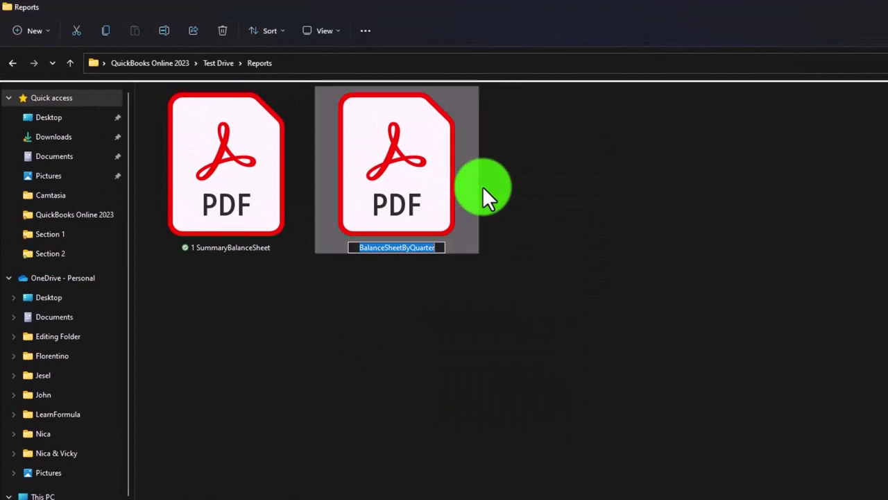
key(Home)
text(2)
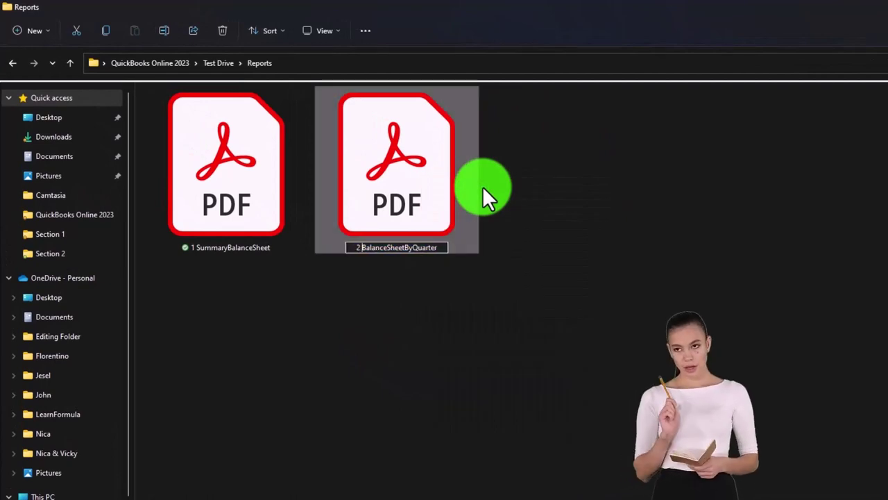
key(Return)
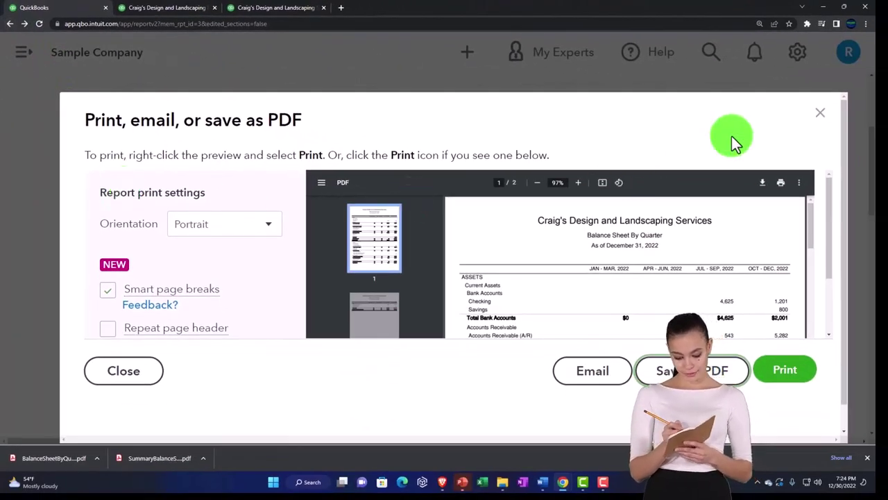
- Back in QuickBooks, close the PDF preview and open the custom report 3. Comparative Balance Sheet Current & Prior Month
click(819, 113)
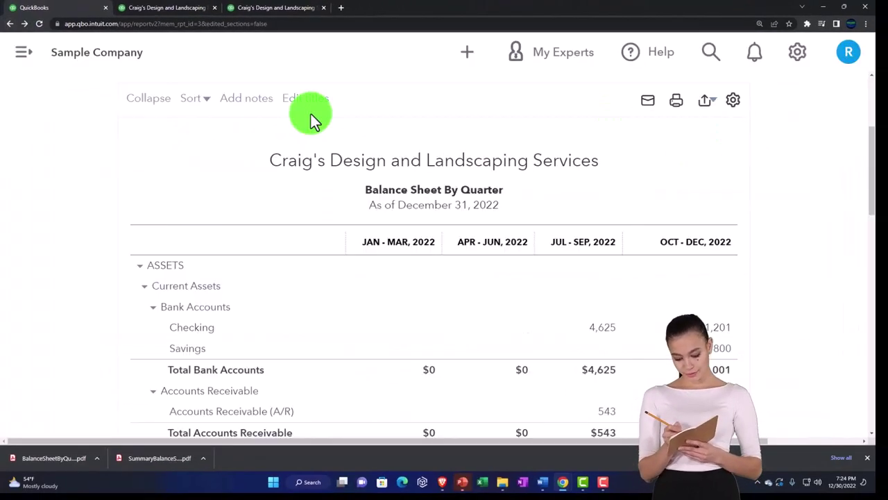
click(8, 28)
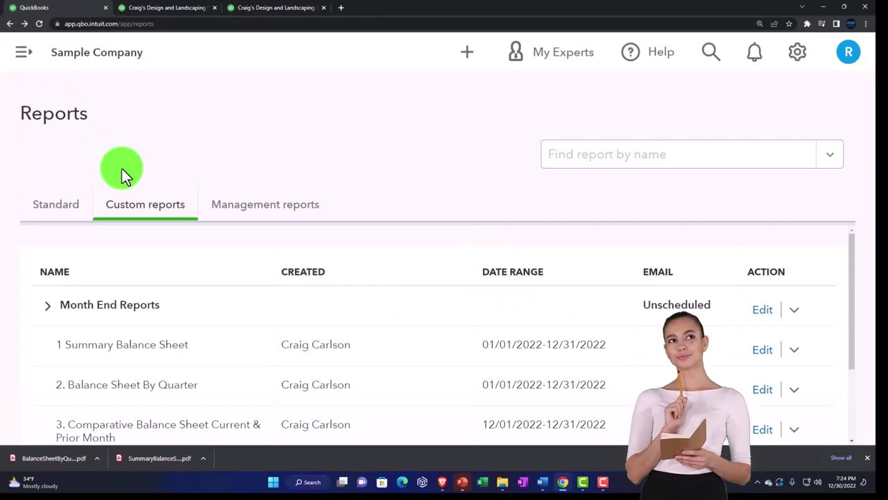
scroll(178, 234, down, 2)
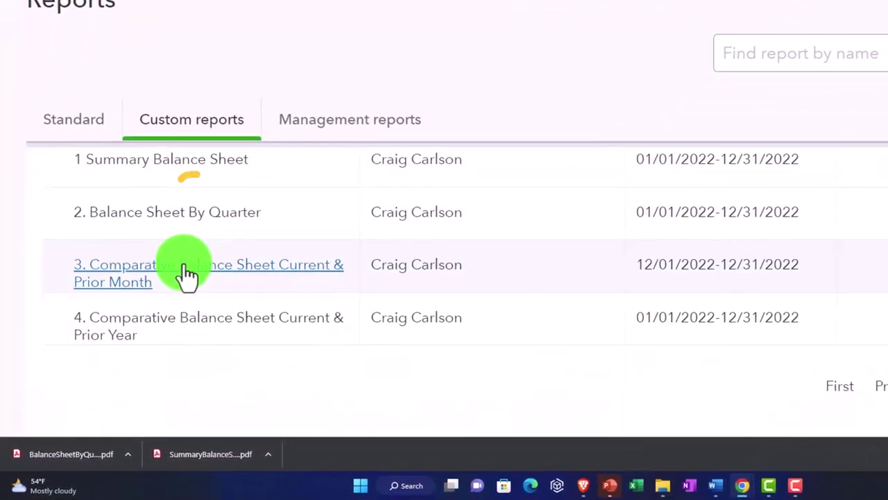
click(149, 291)
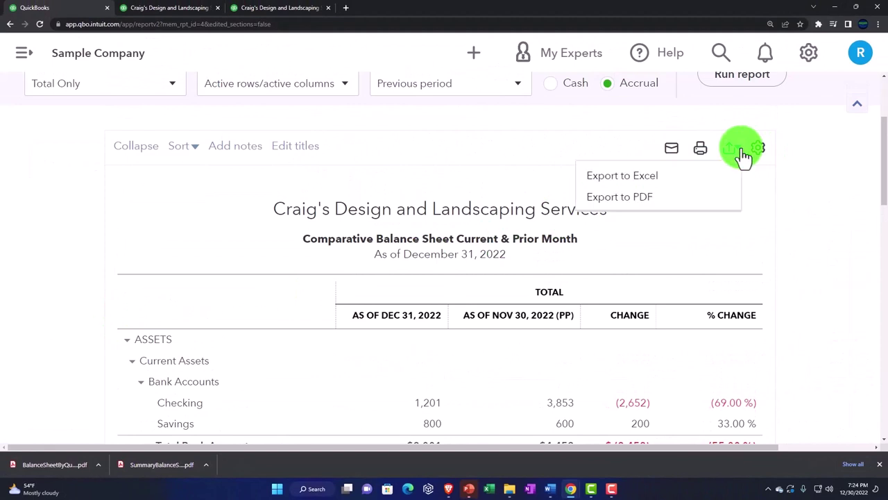
- Export the Comparative Balance Sheet Current & Prior Month report as a PDF and place the file in the Reports folder in File Explorer
click(657, 201)
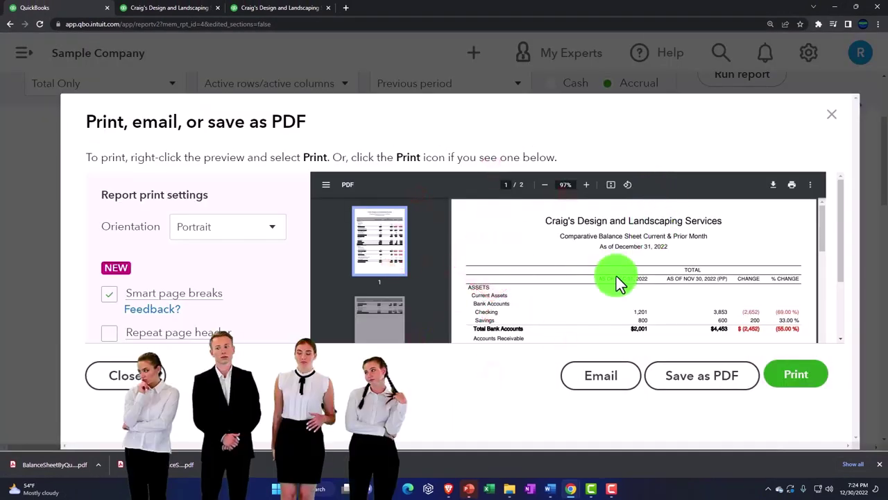
scroll(229, 273, down, 1)
scroll(229, 273, down, 1)
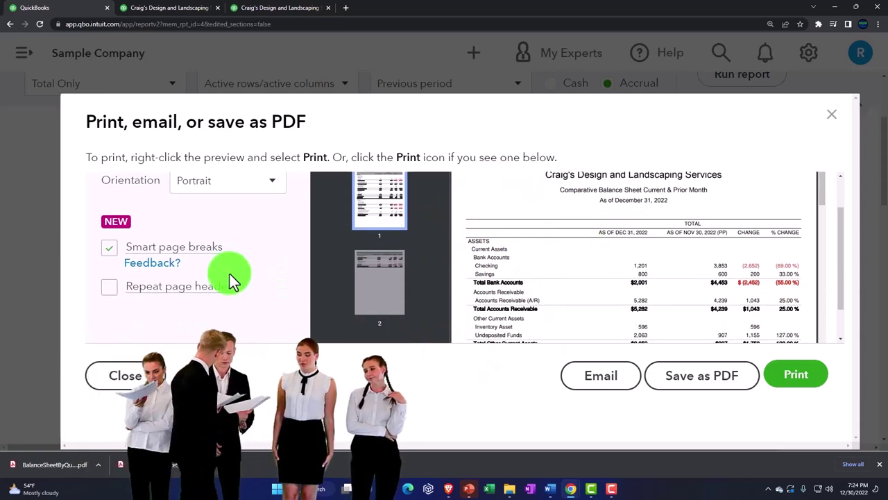
scroll(495, 263, down, 3)
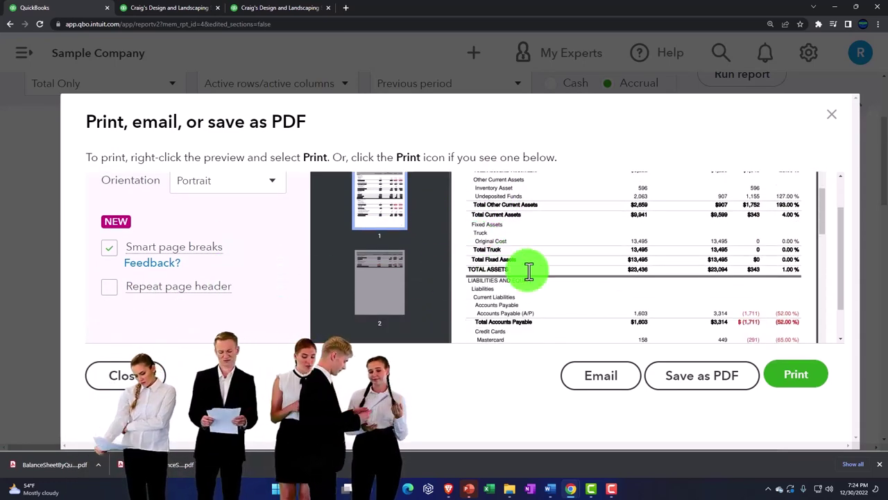
click(678, 390)
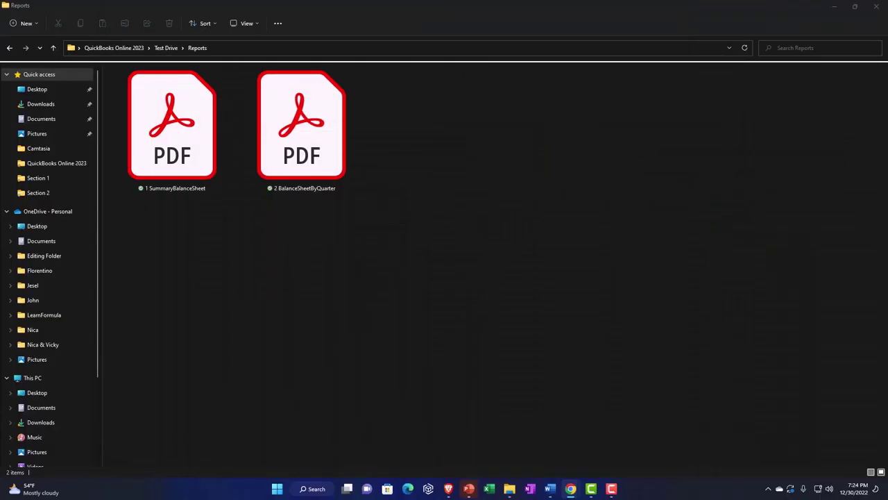
drag(457, 248, 461, 247)
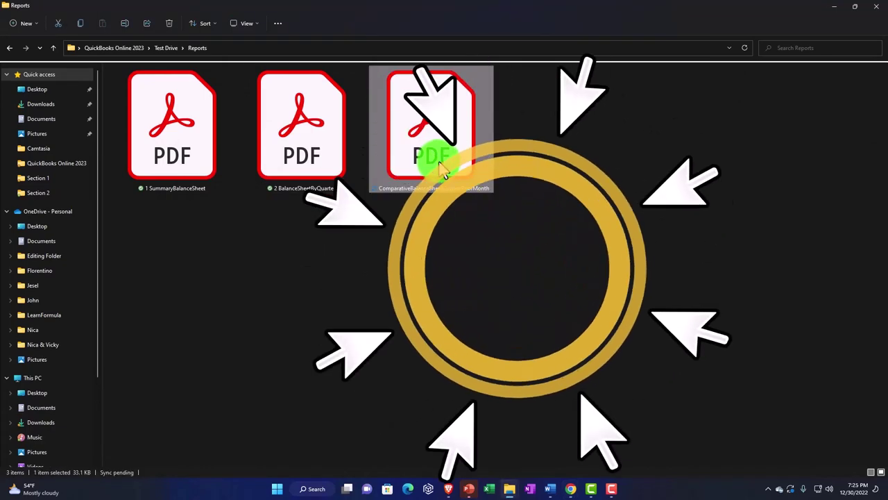
right_click(437, 161)
click(486, 169)
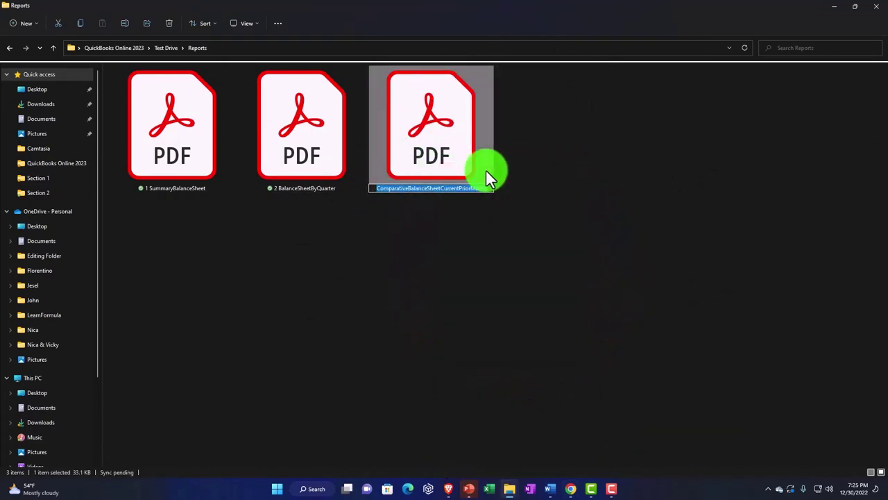
text(3)
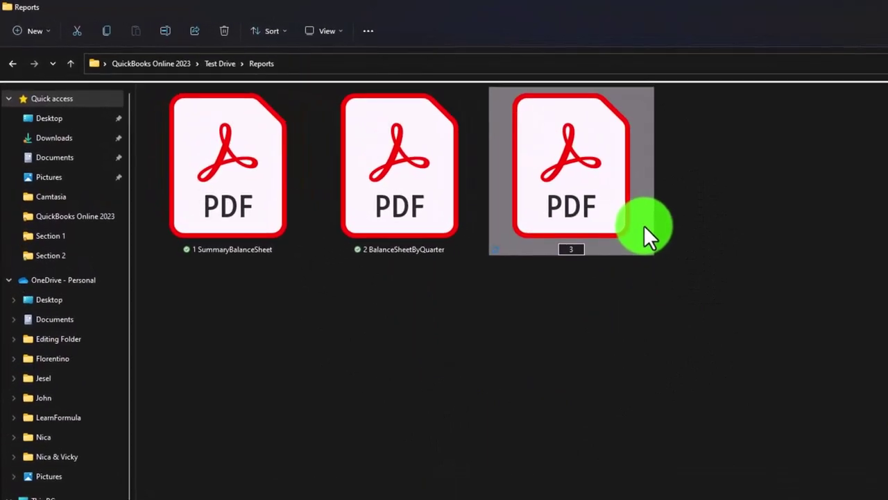
key(Escape)
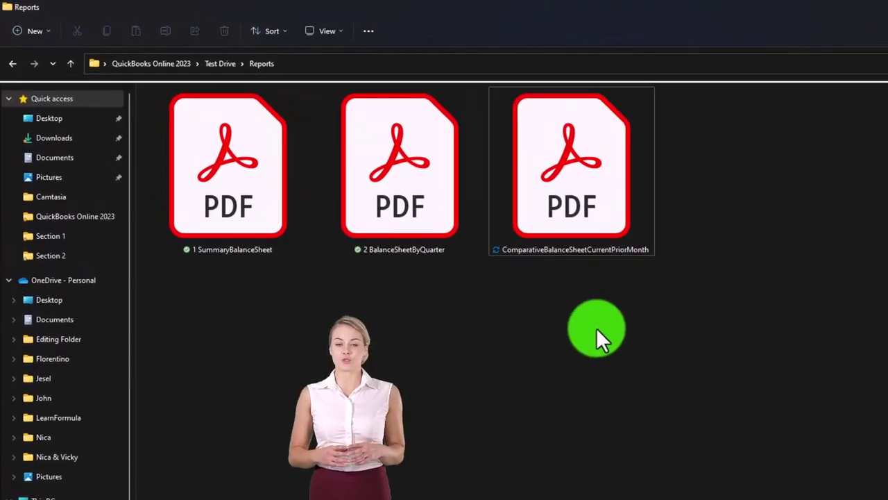
- Rename the ComparativeBalanceSheetCurrentPriorMonth PDF by adding the number 3 in front of its existing name
right_click(580, 205)
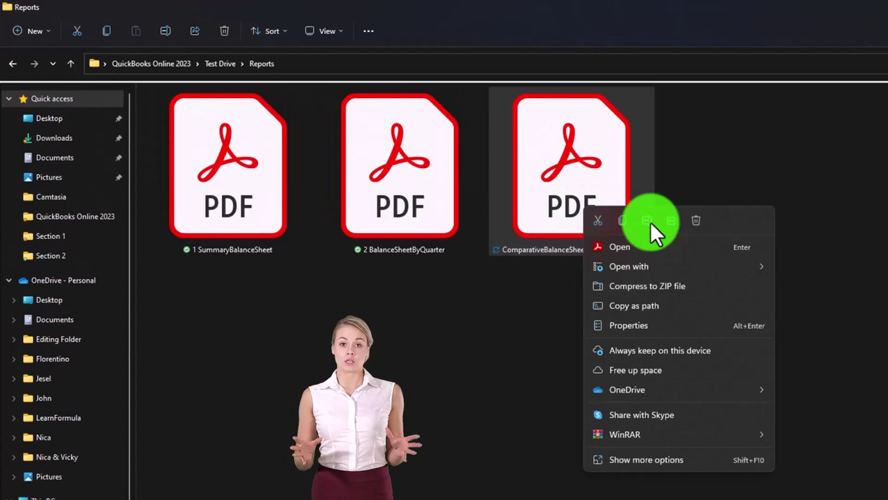
click(651, 220)
key(Home)
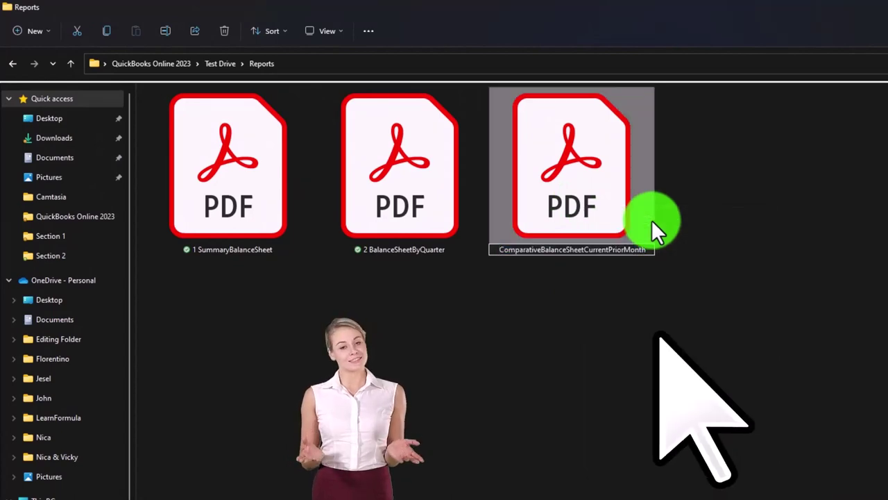
text(3)
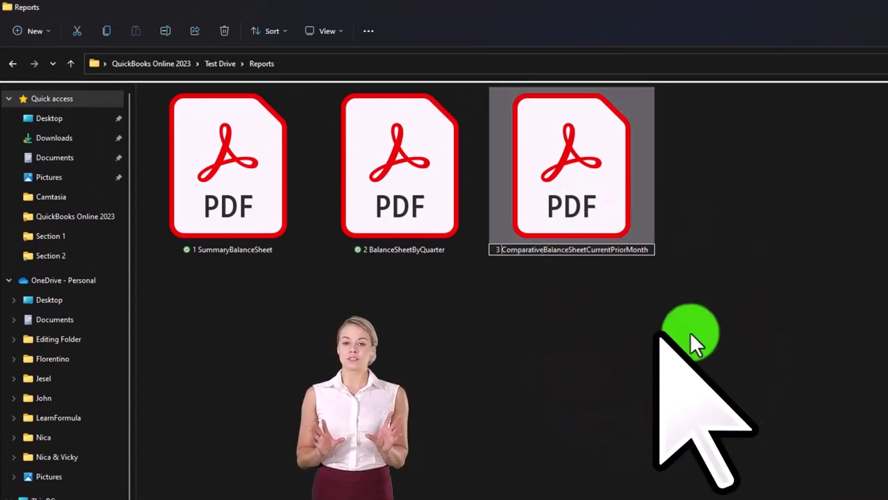
key(Return)
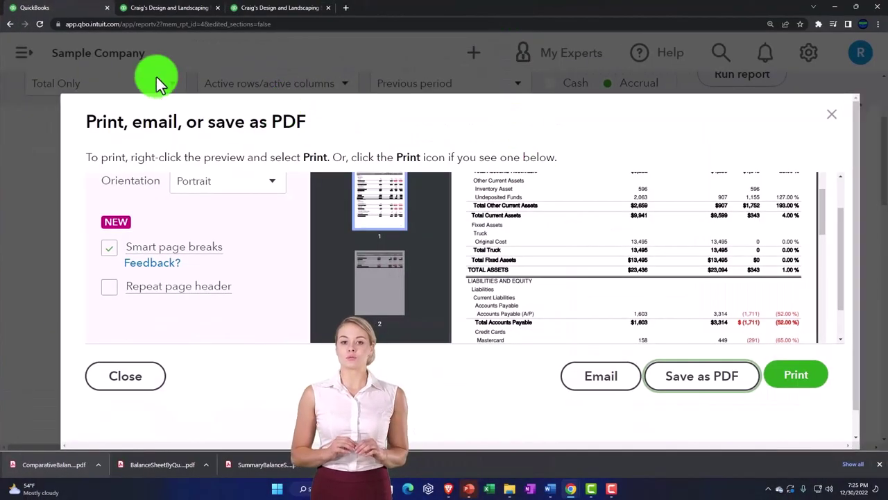
- Back in QuickBooks, close the PDF preview and open the custom report 4. Comparative Balance Sheet Current & Prior Year
click(826, 124)
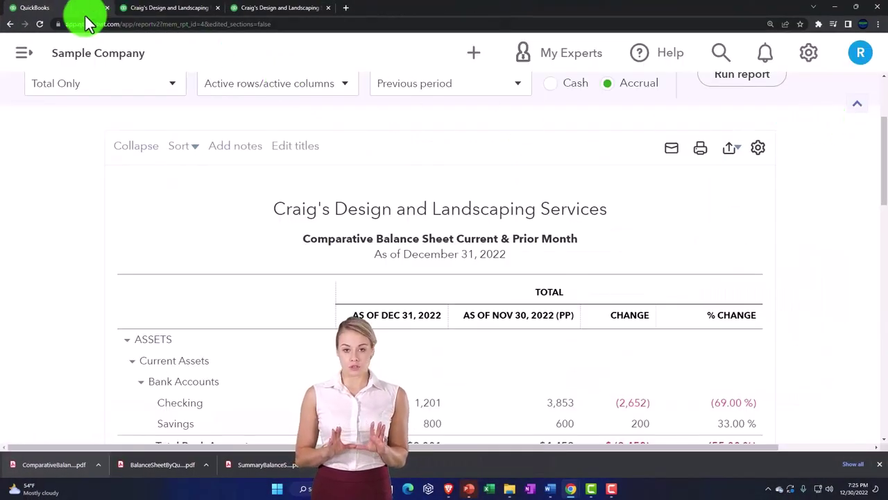
click(11, 25)
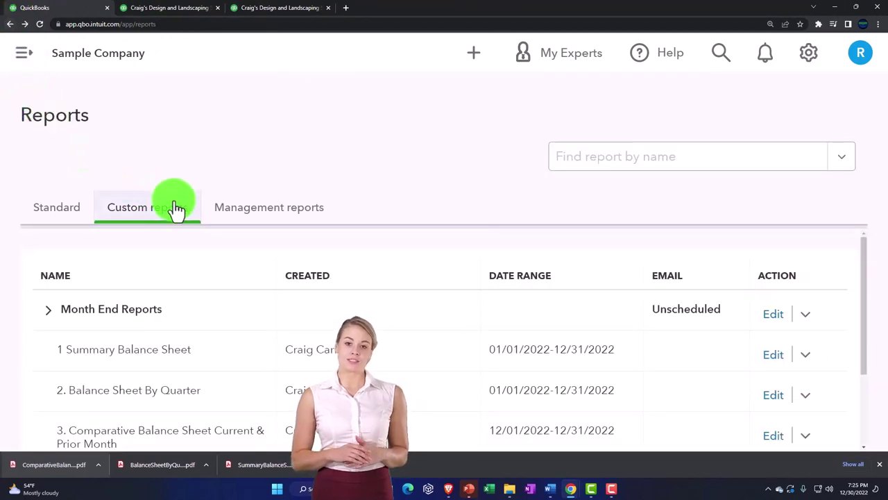
scroll(154, 325, down, 2)
click(119, 387)
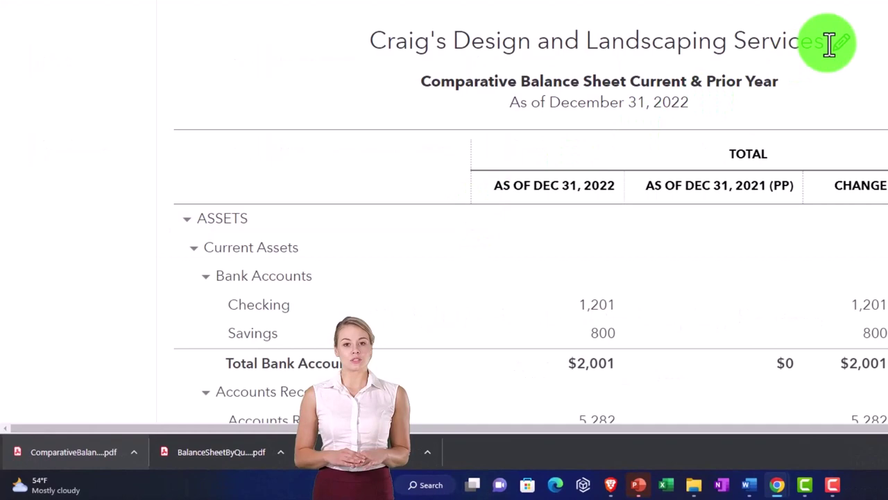
- Export the Comparative Balance Sheet Current & Prior Year report as a PDF and place the file in the Reports folder in File Explorer
click(725, 101)
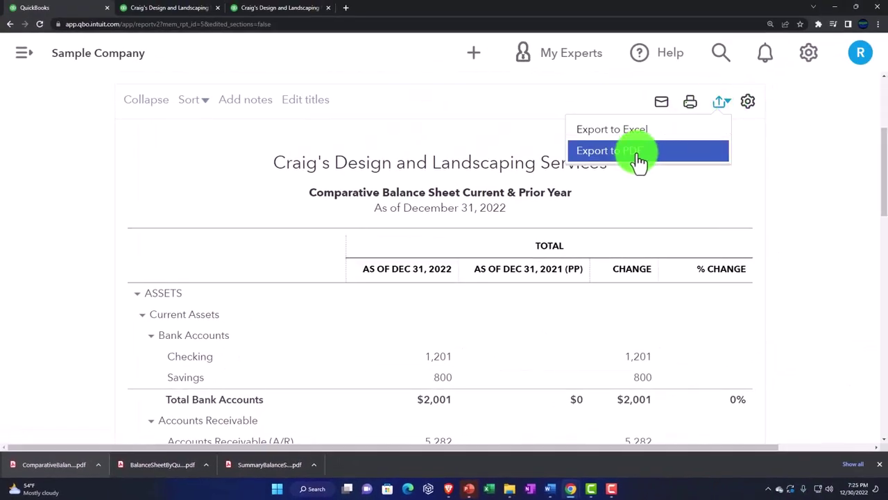
click(639, 160)
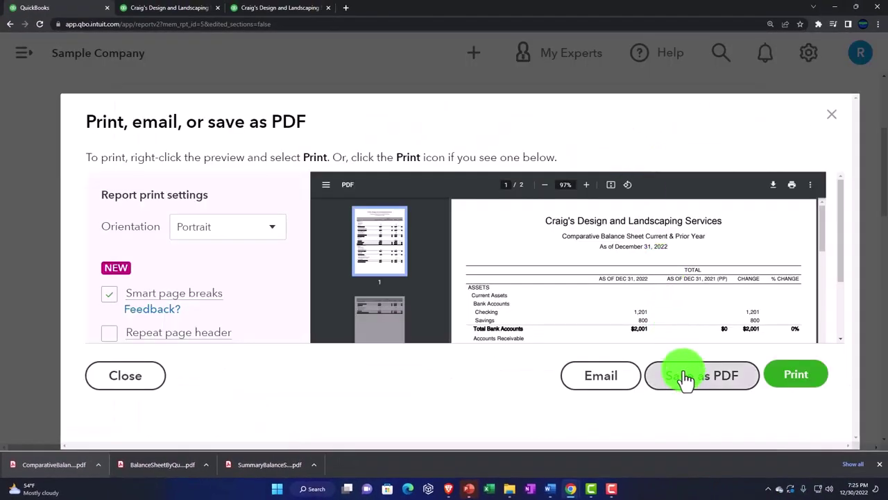
click(686, 378)
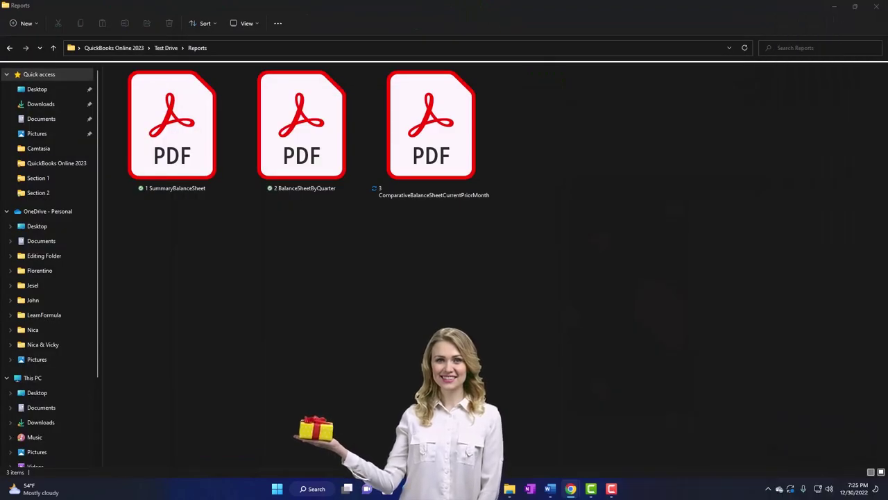
drag(596, 333, 512, 291)
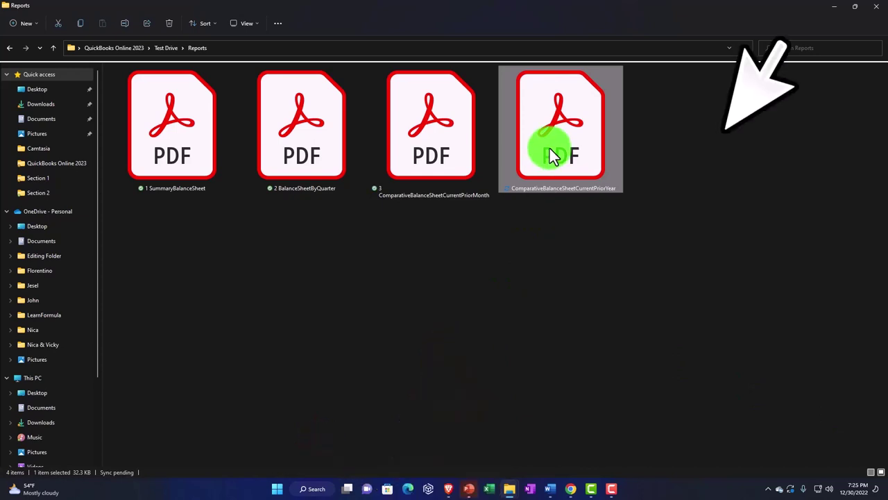
- Rename the ComparativeBalanceSheetCurrentPriorYear PDF by adding the number 4 in front of its existing name
right_click(550, 149)
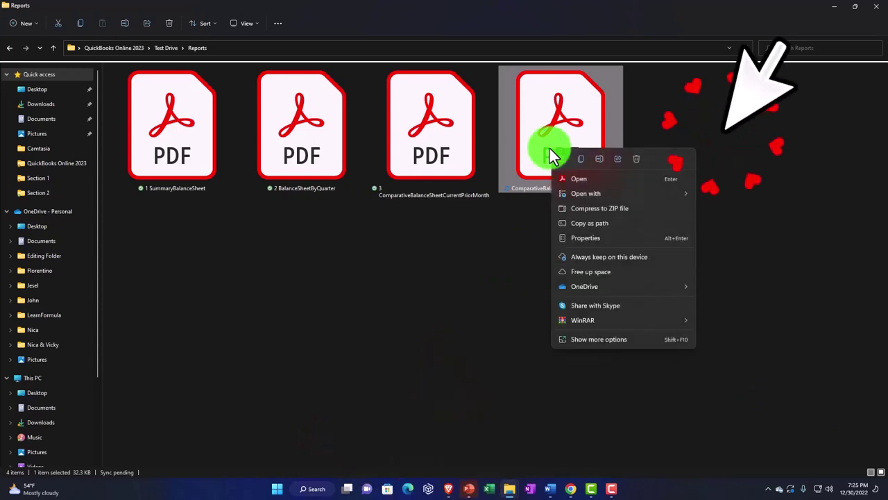
click(597, 162)
key(Home)
key(Right)
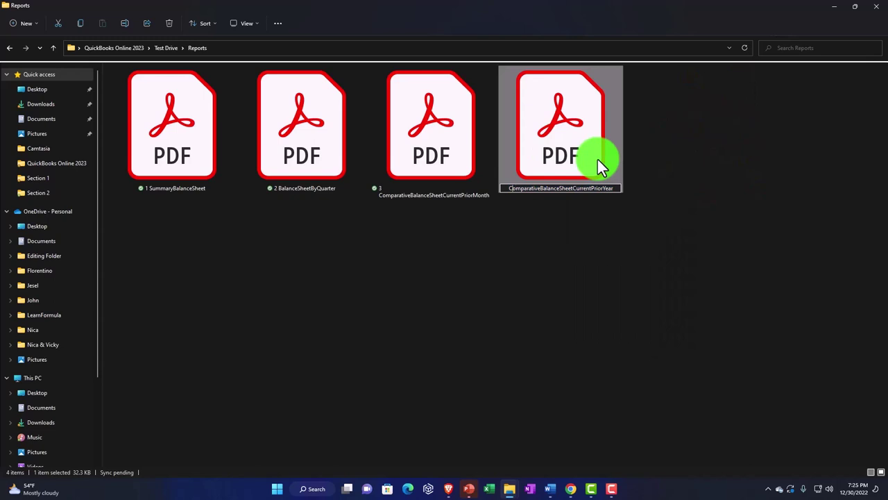
text(4)
key(Return)
click(541, 256)
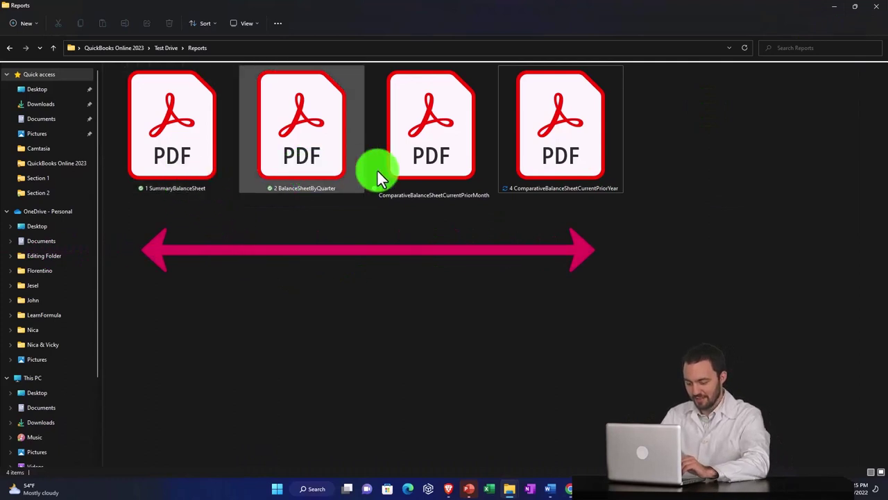
mouse_move(521, 152)
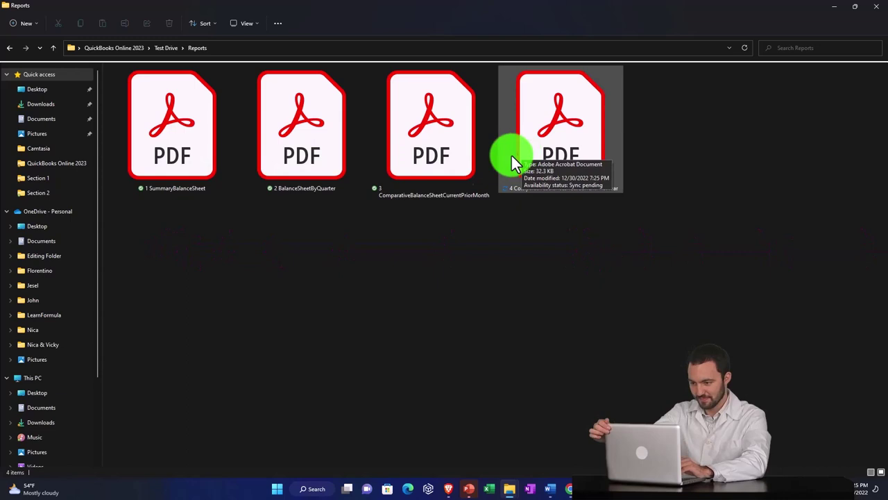
click(458, 262)
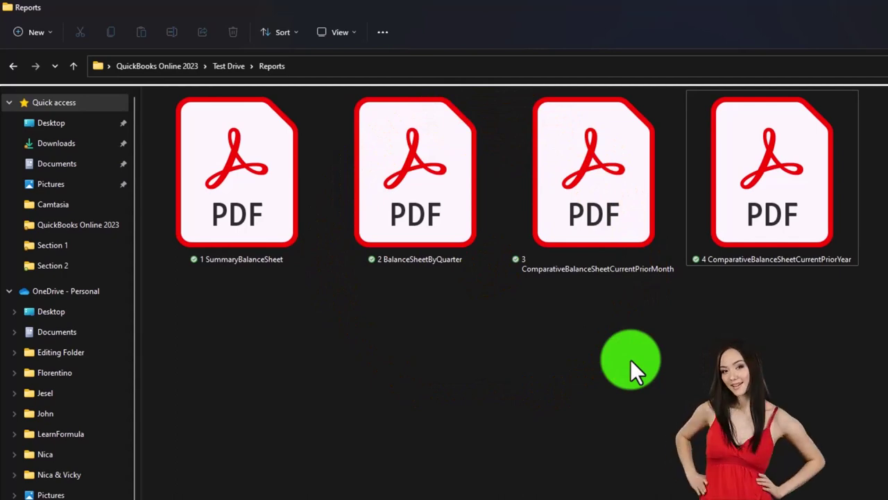
- Create a new folder named Reports 12.31.22 inside the Reports folder
right_click(266, 345)
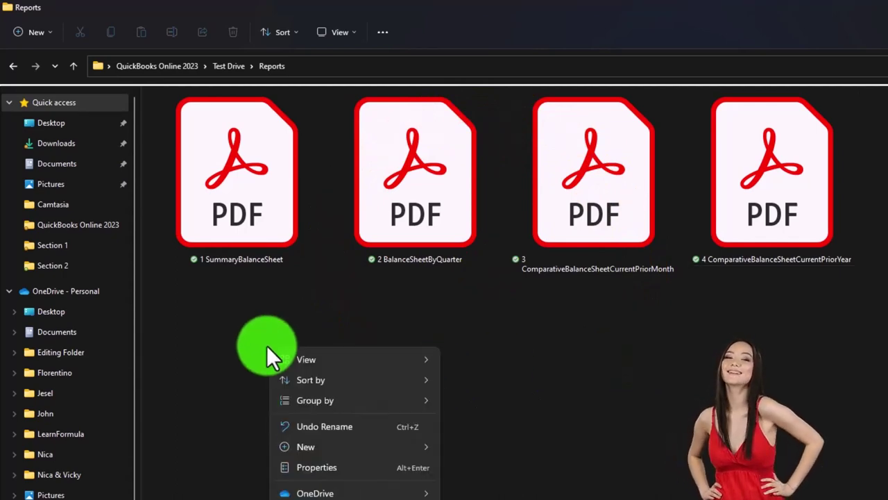
mouse_move(302, 443)
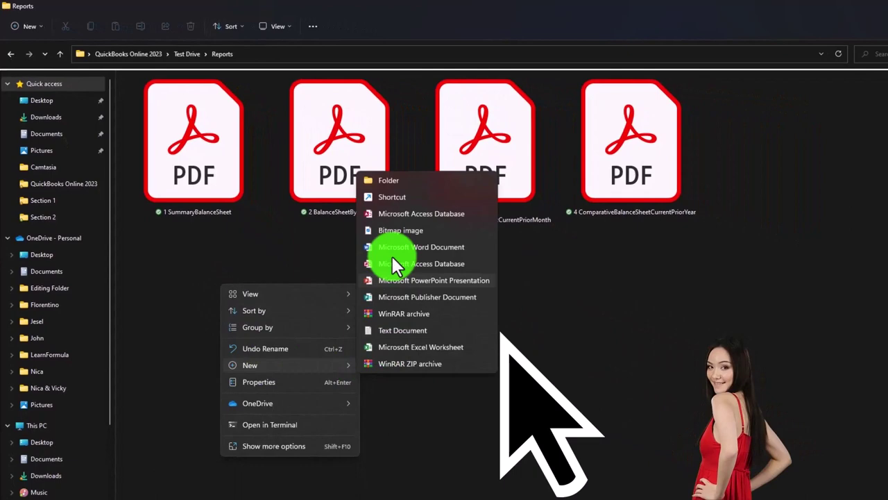
click(377, 181)
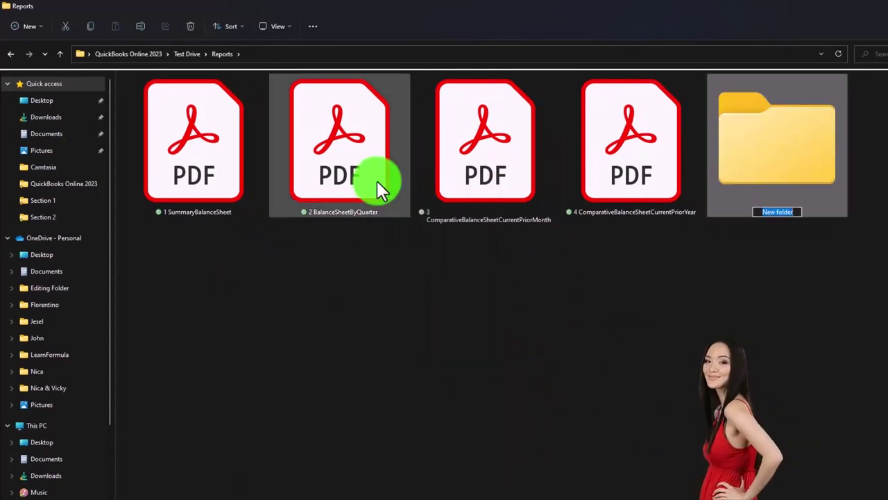
text(Reports 12)
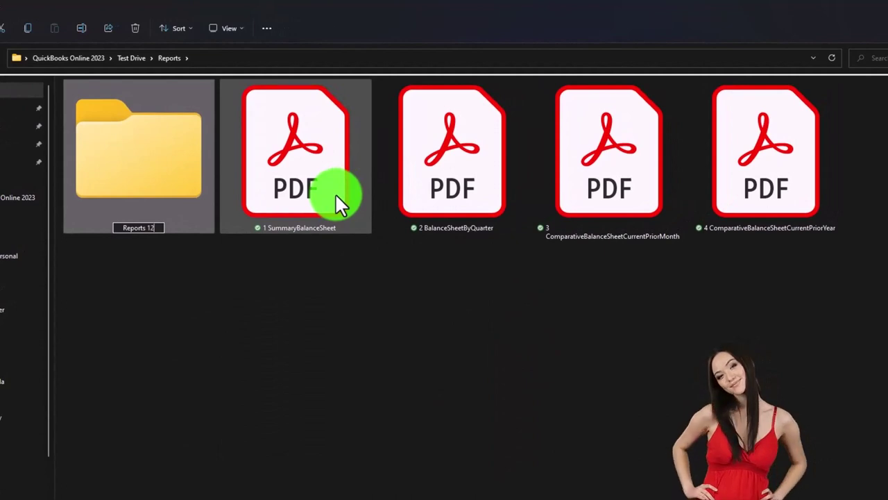
text(.31.)
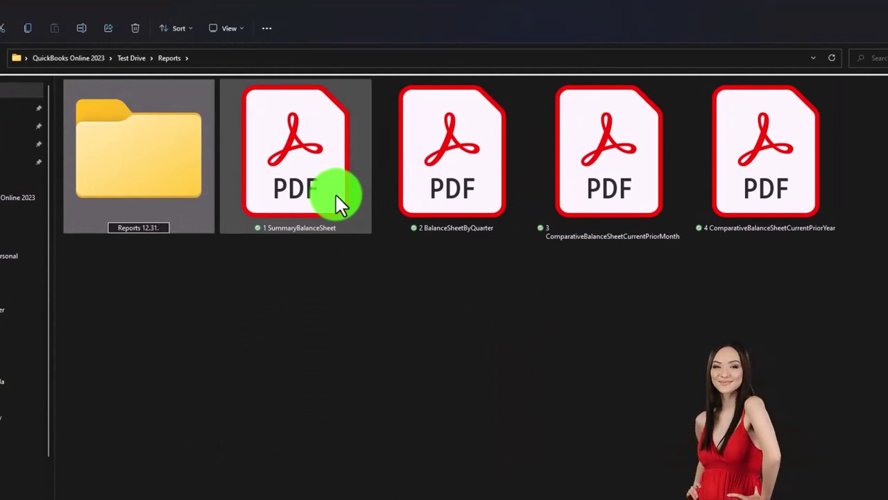
text(22)
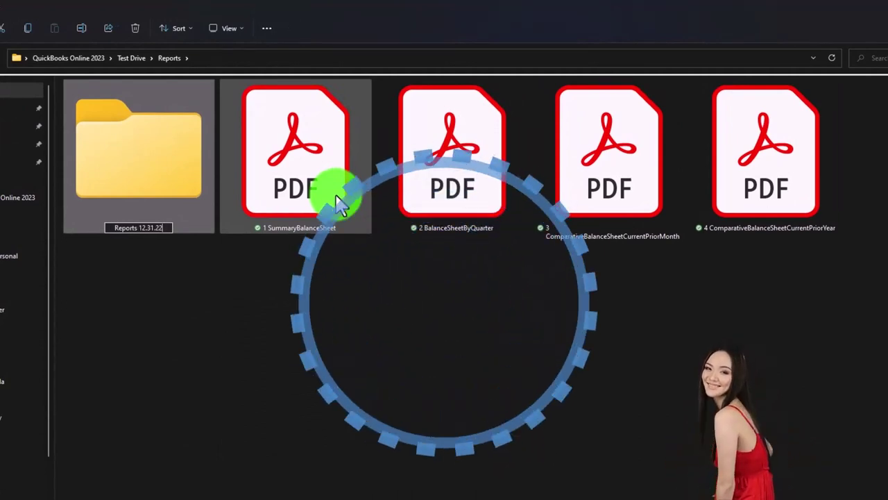
key(Return)
click(295, 319)
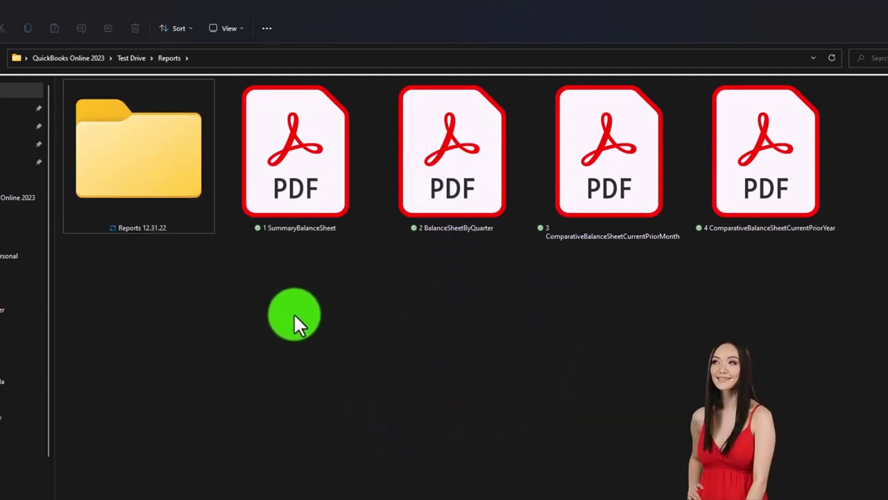
- Move the four numbered balance sheet PDFs together into the Reports 12.31.22 folder
drag(294, 313, 765, 157)
drag(630, 179, 218, 198)
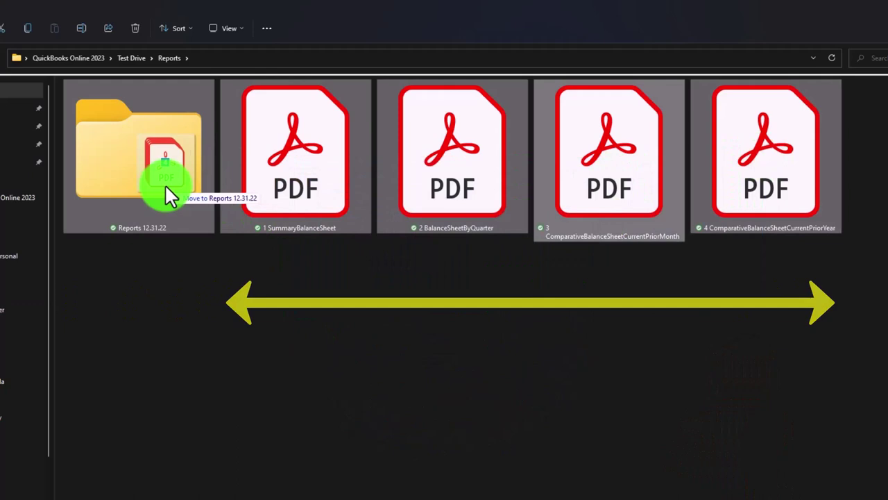
drag(165, 185, 165, 186)
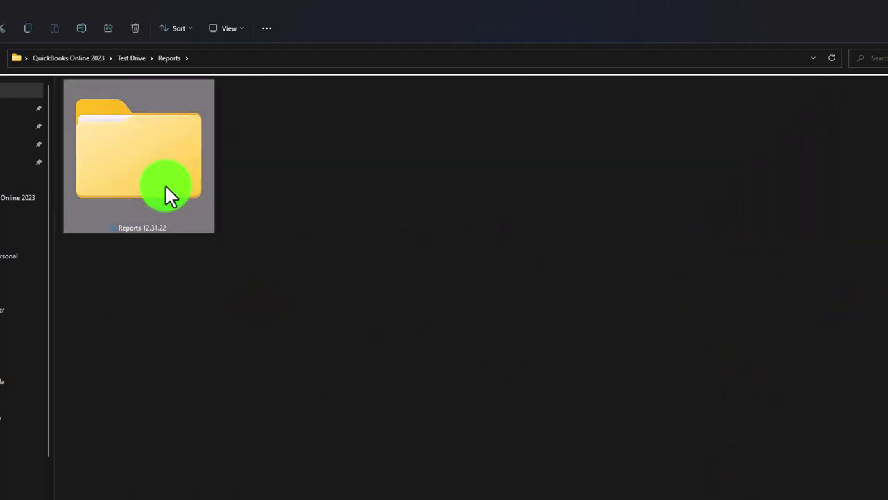
- Compress the Reports 12.31.22 folder to a ZIP file and keep the name Reports 12.31.22
right_click(165, 184)
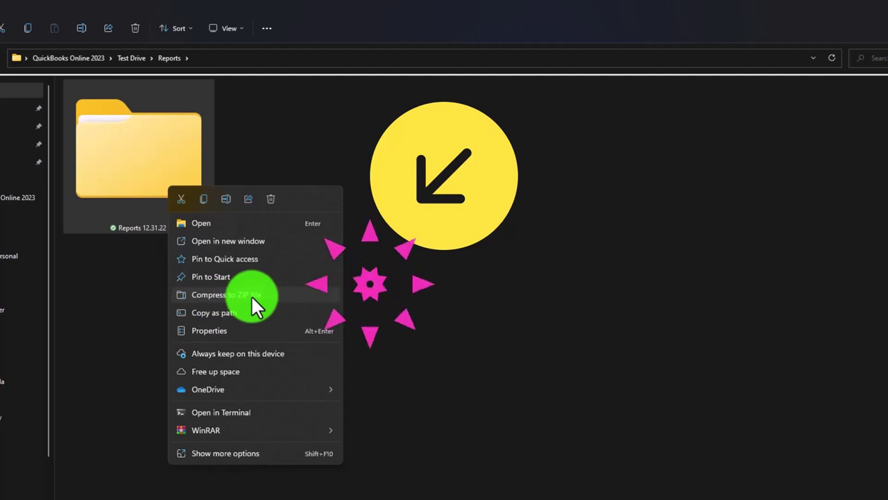
click(253, 294)
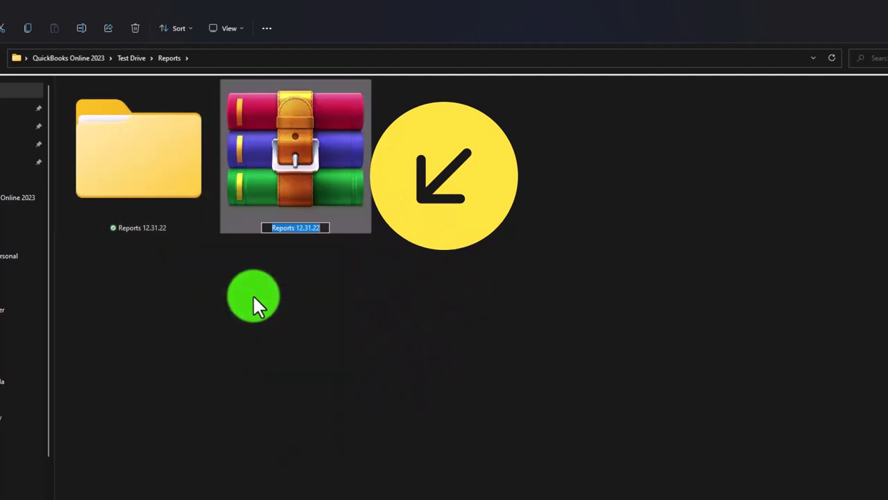
key(Return)
click(254, 292)
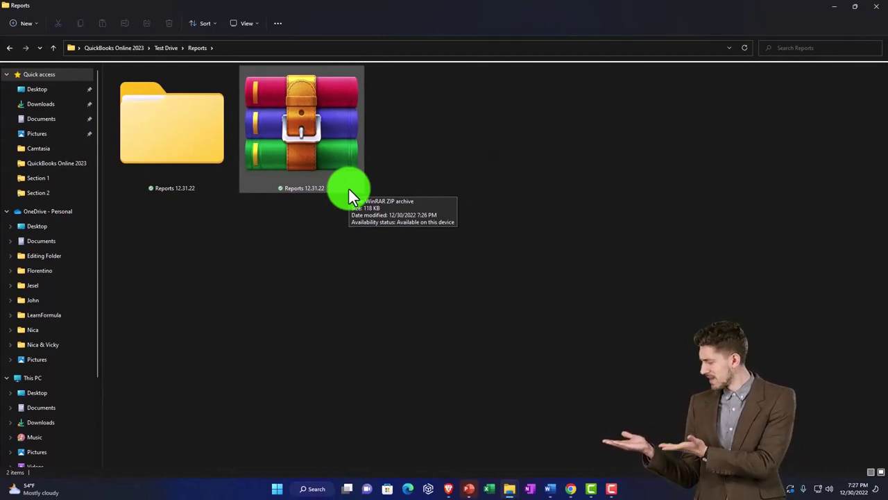
- Open the Reports 12.31.22 ZIP archive in WinRAR and close it again
click(333, 154)
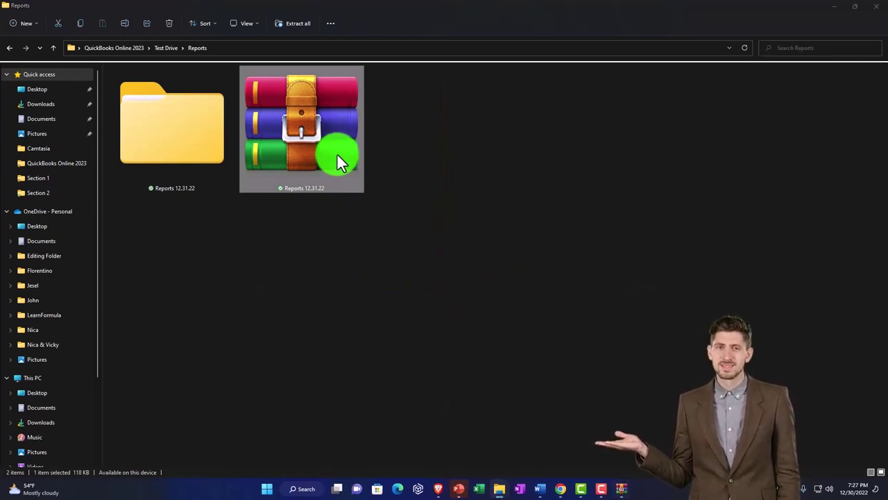
double_click(337, 154)
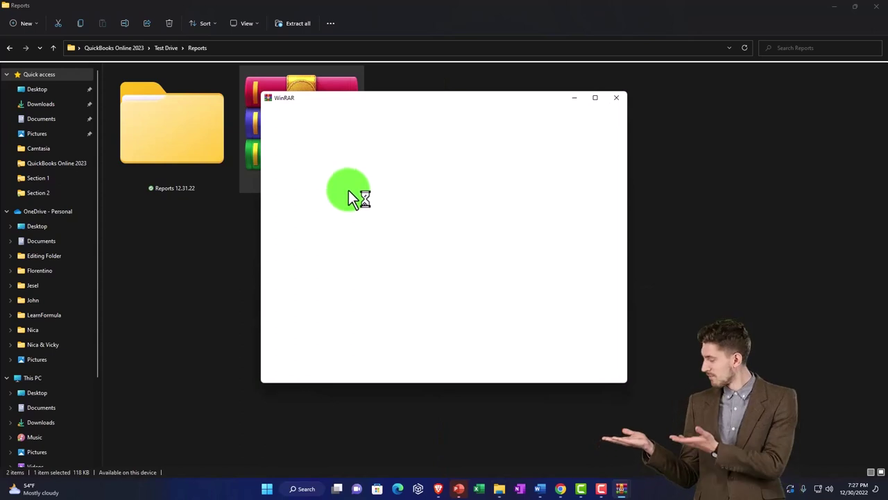
key(Escape)
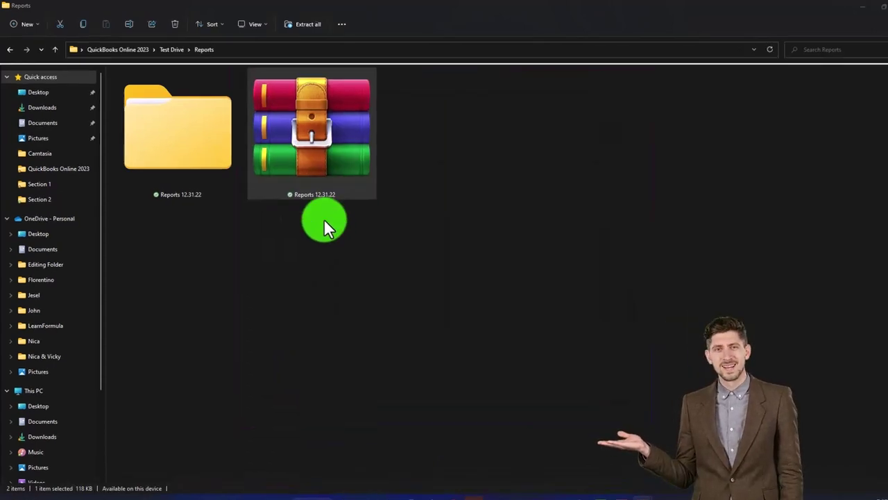
- Open the Reports 12.31.22 folder and display its PDFs as extra large icons
double_click(175, 169)
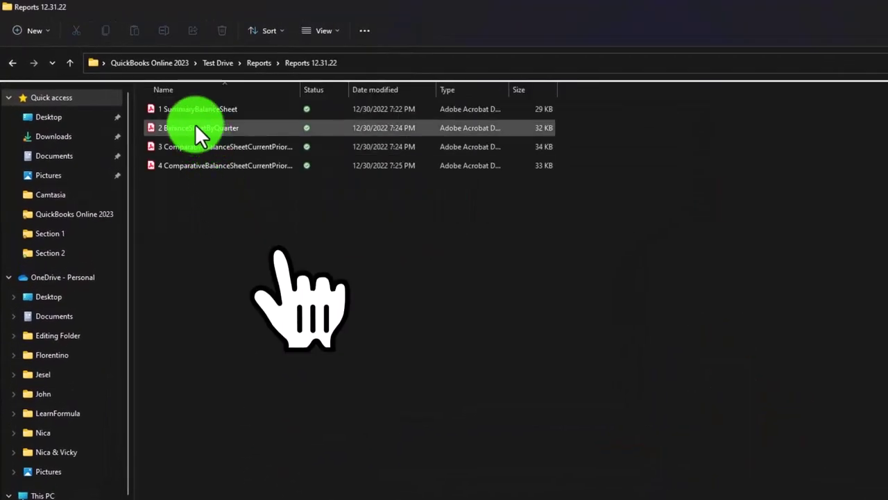
click(324, 29)
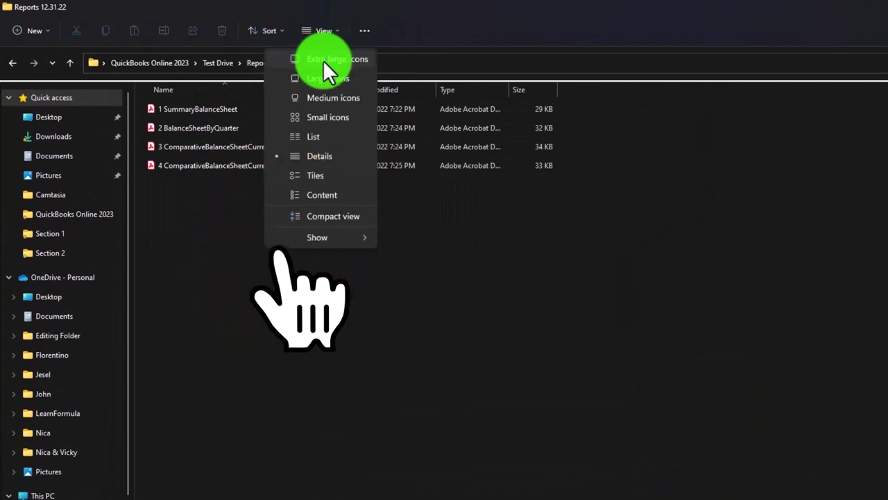
click(326, 60)
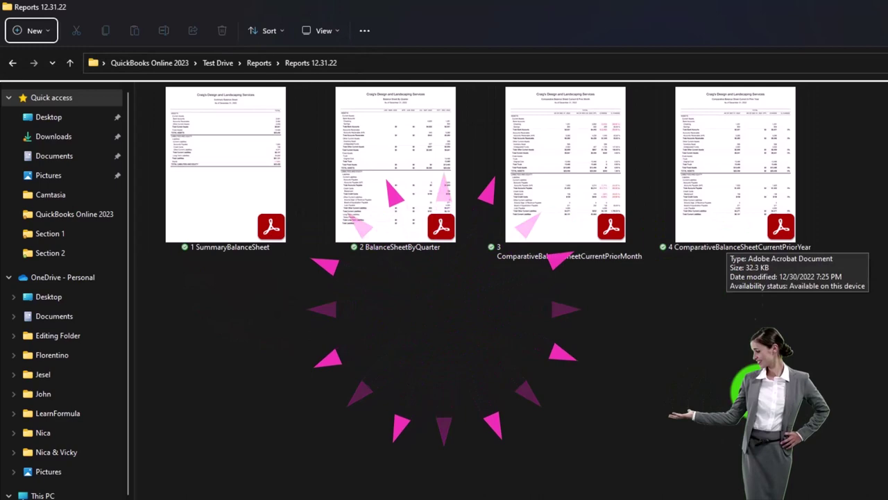
- Switch back to the QuickBooks window in Chrome with the report's PDF preview
mouse_move(576, 494)
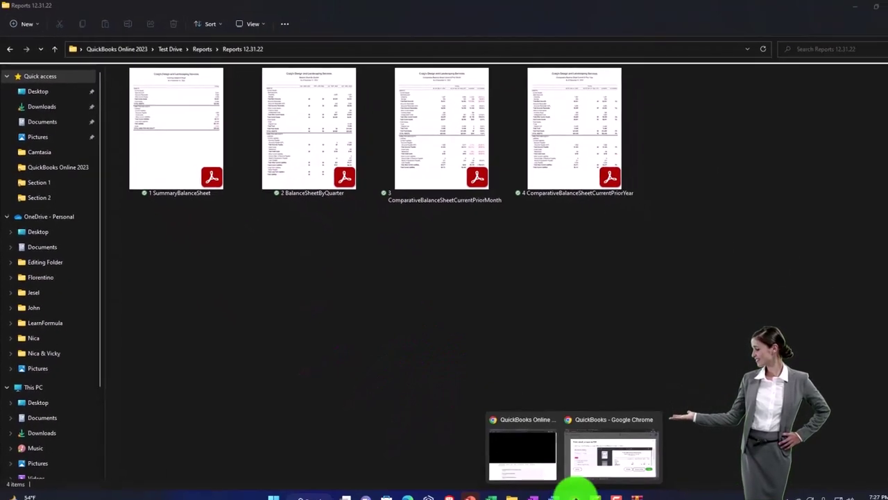
click(586, 455)
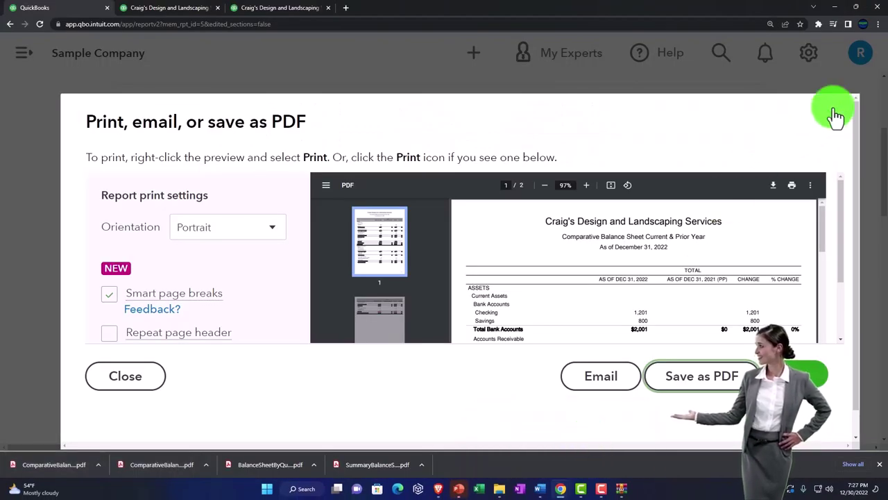